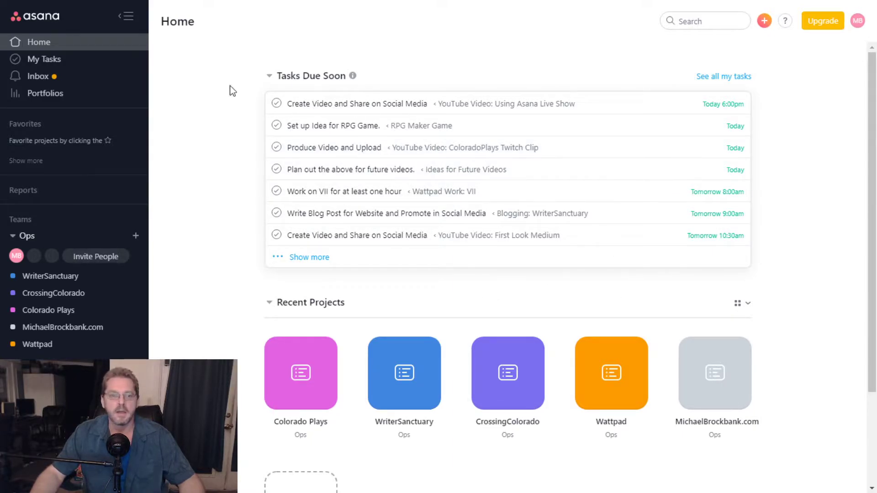
- Open My Tasks, look through the assigned-task list, then switch it to the Calendar view
left_click(34, 65)
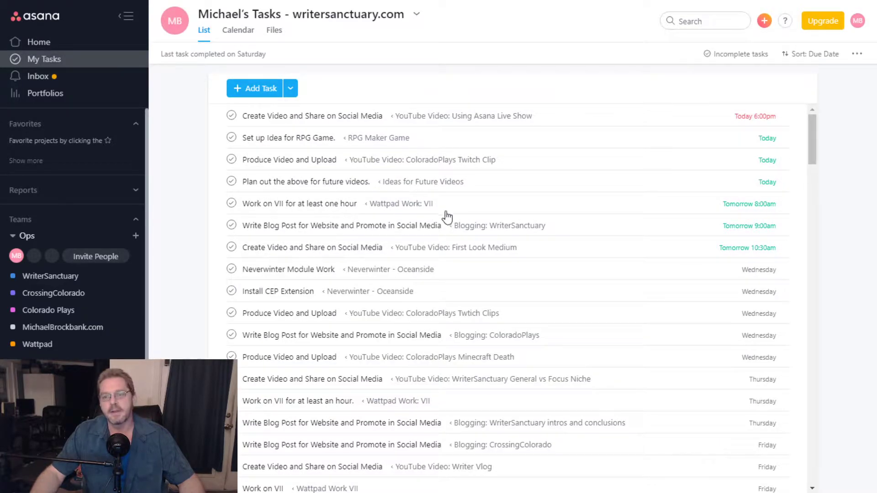
scroll(447, 215, "down", 1)
scroll(447, 216, "up", 1)
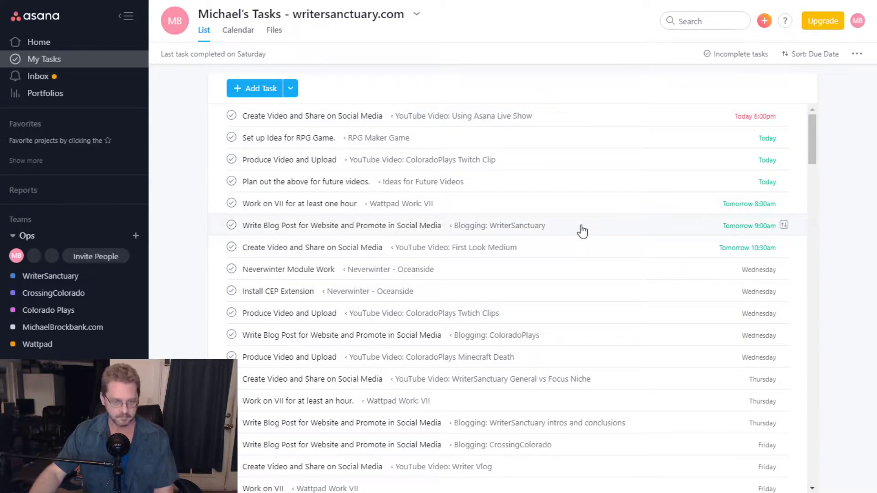
scroll(558, 299, "down", 4)
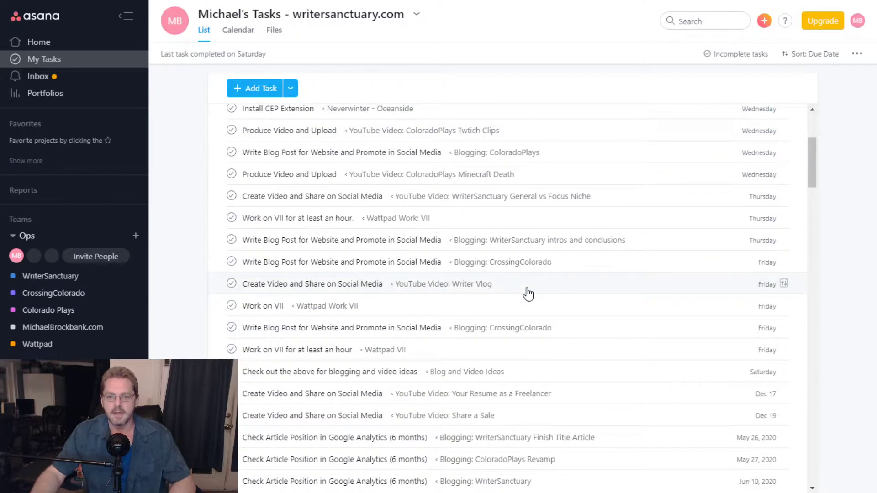
scroll(526, 294, "up", 4)
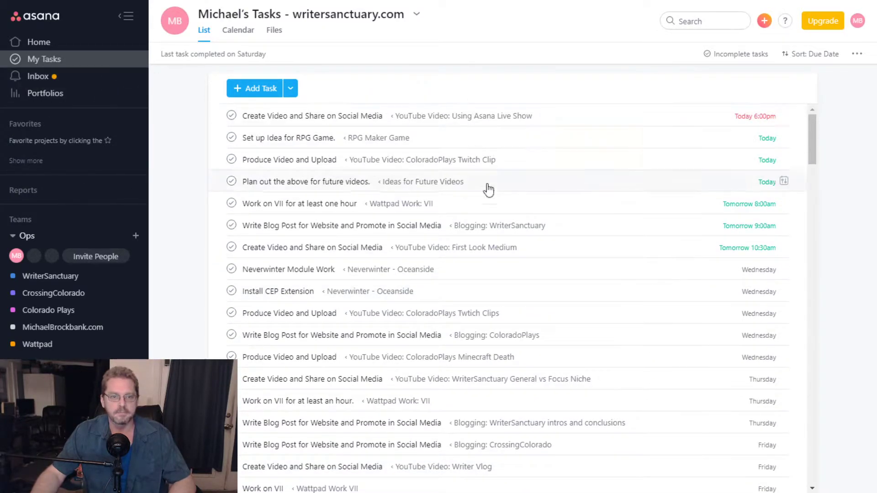
scroll(491, 215, "down", 5)
scroll(492, 215, "up", 5)
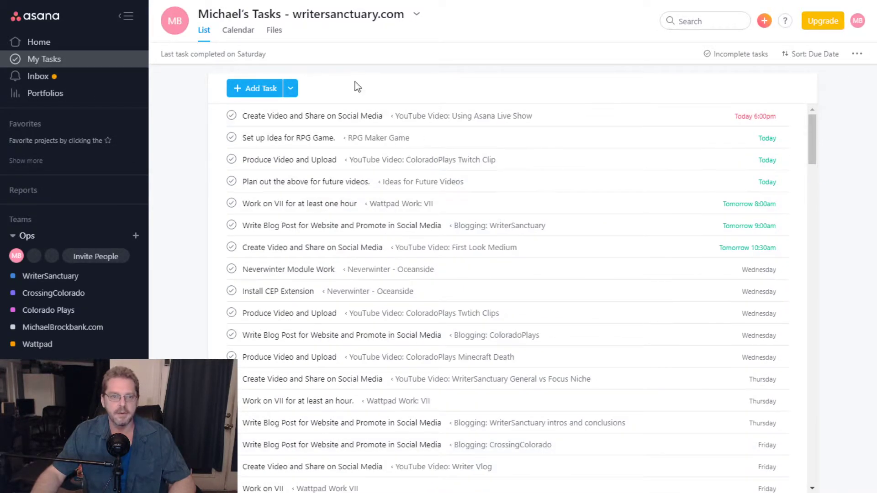
left_click(238, 31)
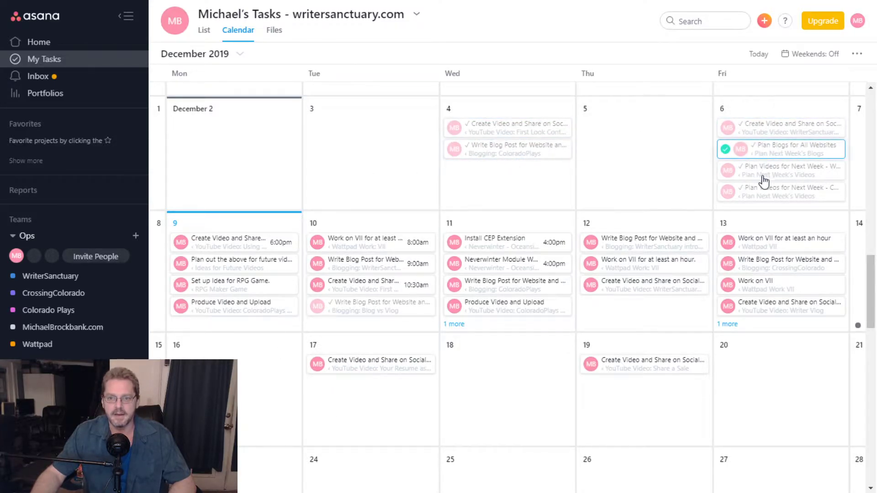
left_click(204, 31)
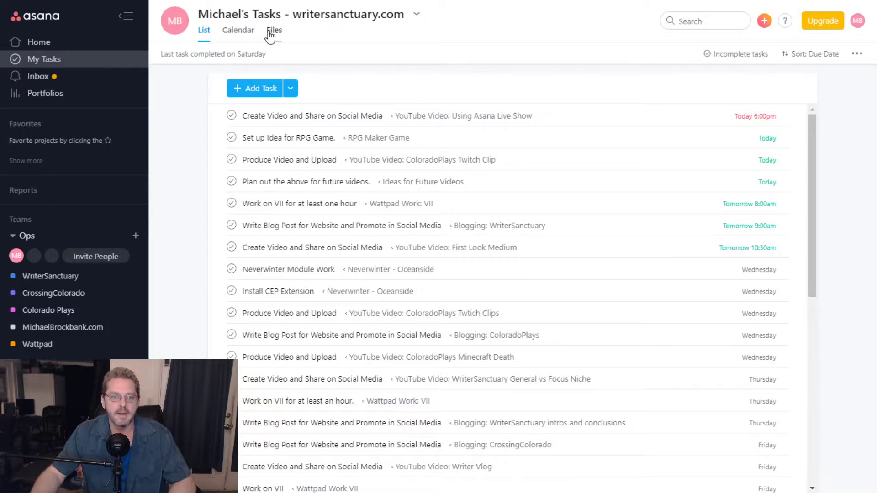
left_click(271, 31)
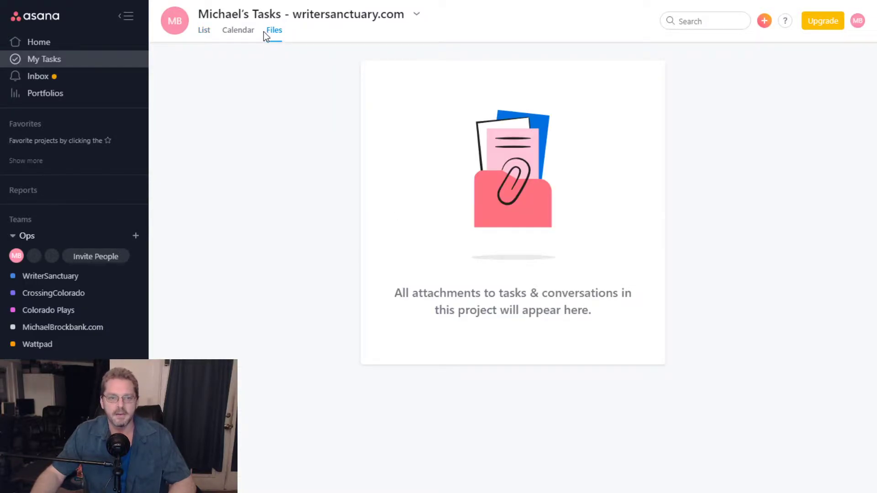
left_click(203, 31)
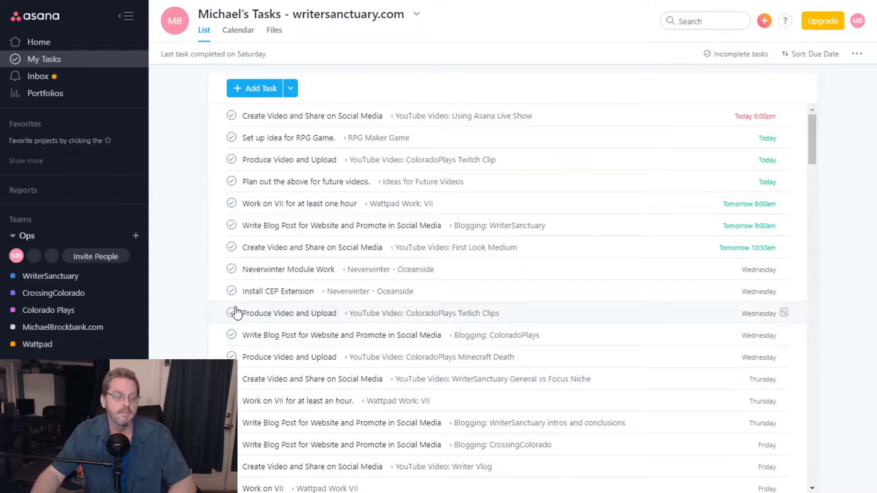
left_click(69, 280)
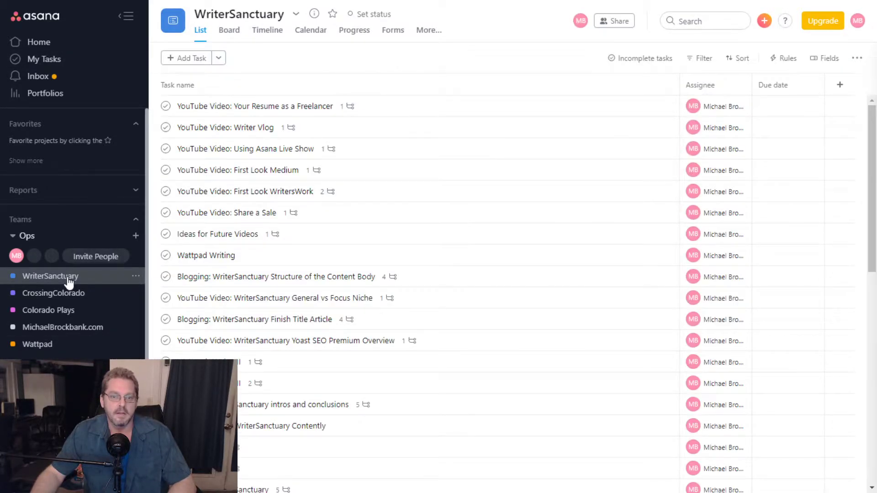
left_click(53, 292)
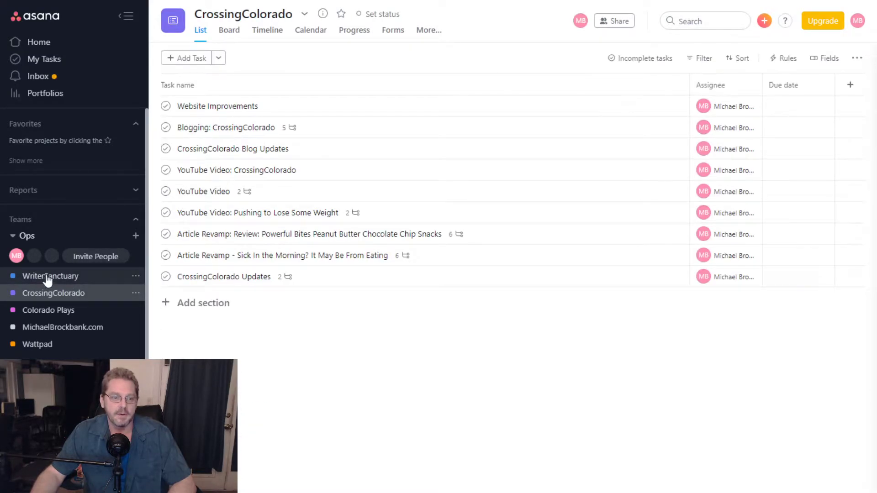
left_click(43, 59)
scroll(417, 187, "down", 15)
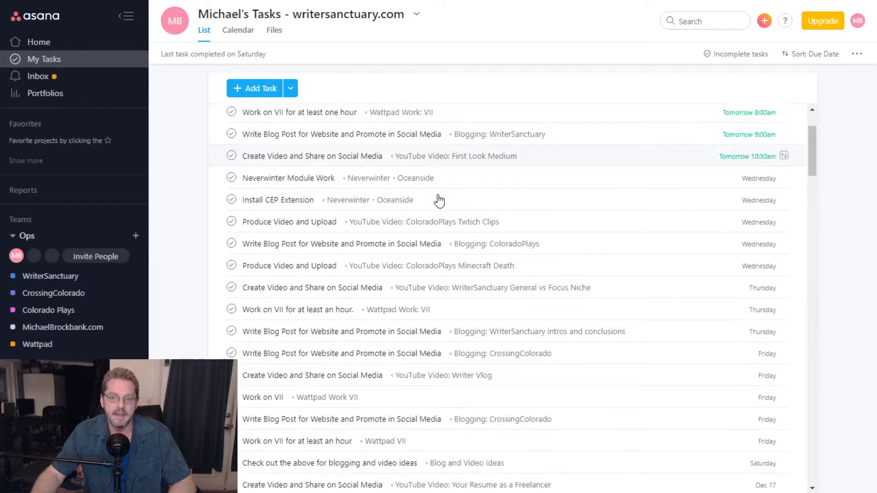
scroll(440, 201, "down", 20)
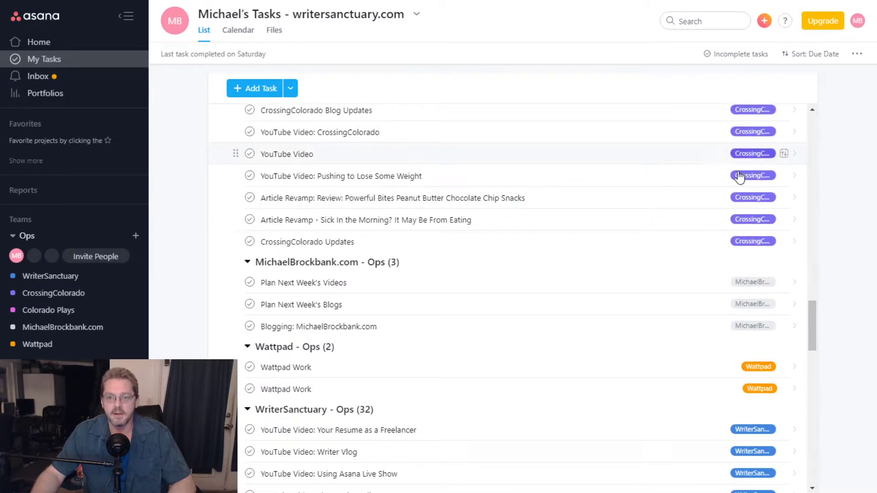
scroll(502, 333, "down", 5)
scroll(488, 292, "up", 2)
scroll(504, 282, "up", 20)
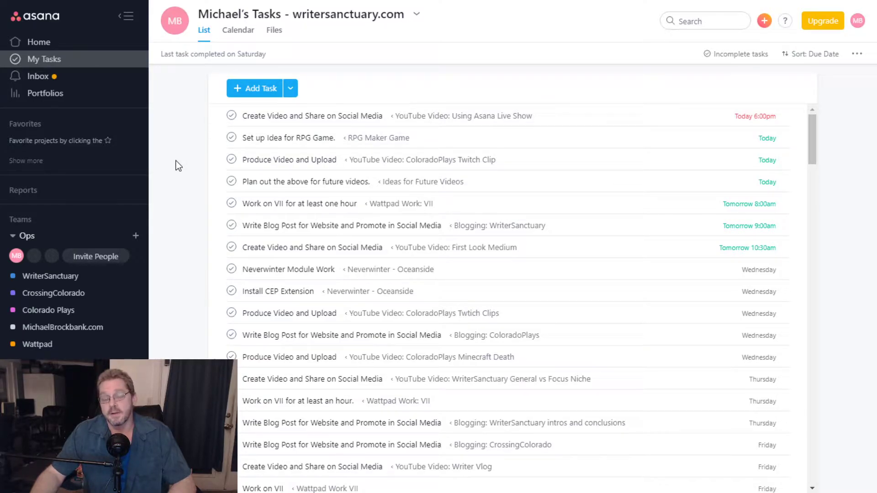
- Add a task 'Write for Textbroker' due December 10 at 2:00pm
left_click(262, 93)
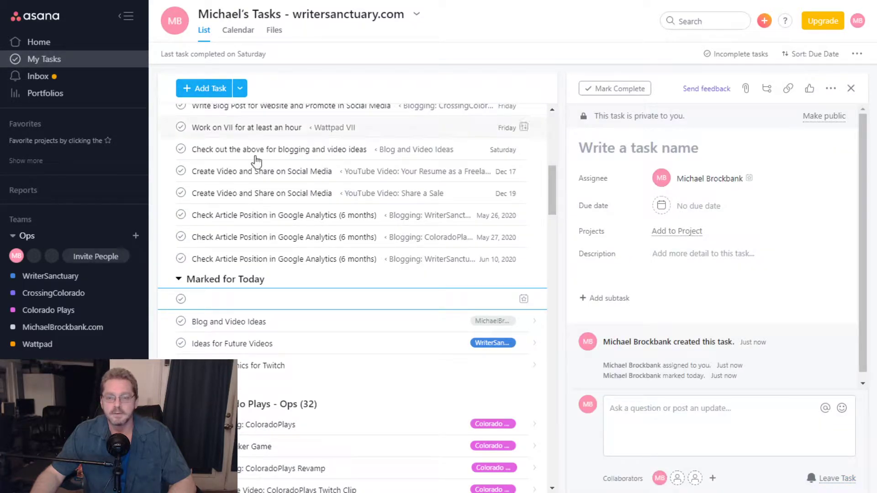
left_click(673, 154)
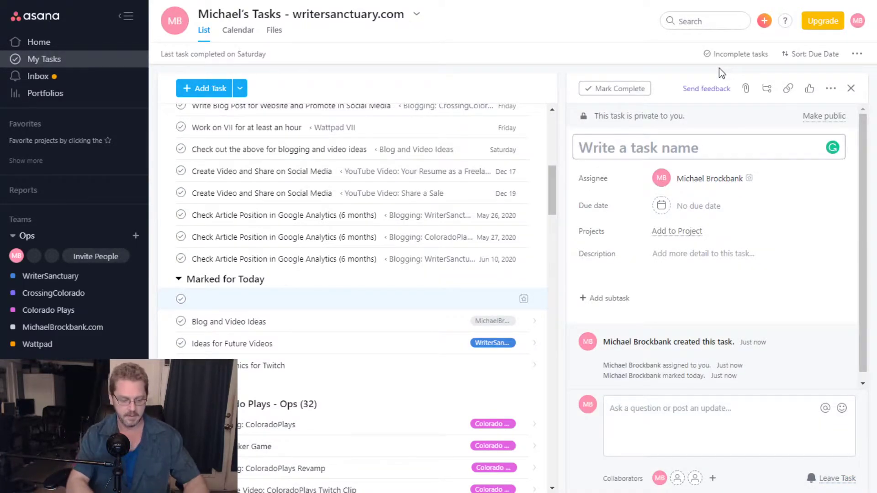
type("Write for Textbroker")
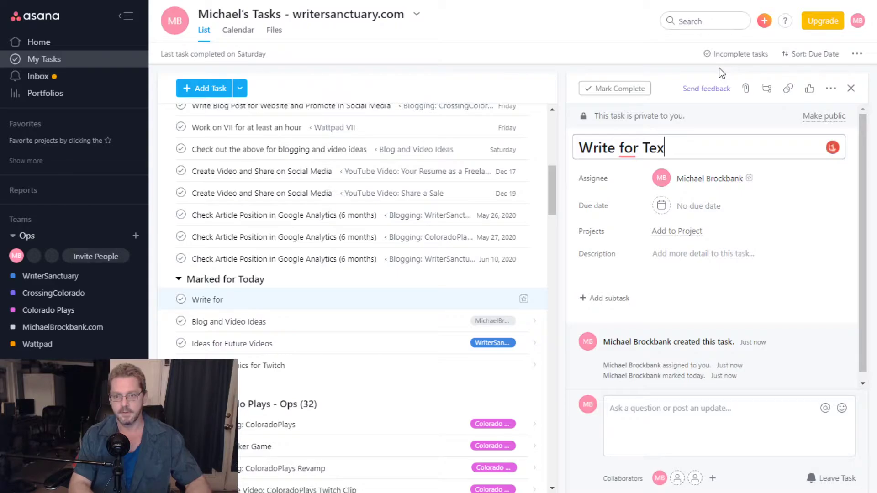
left_click(700, 206)
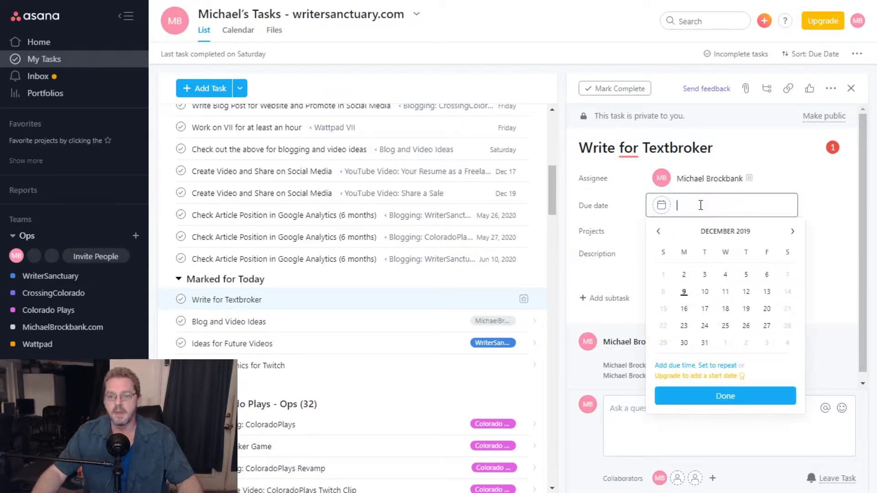
left_click(705, 292)
left_click(708, 208)
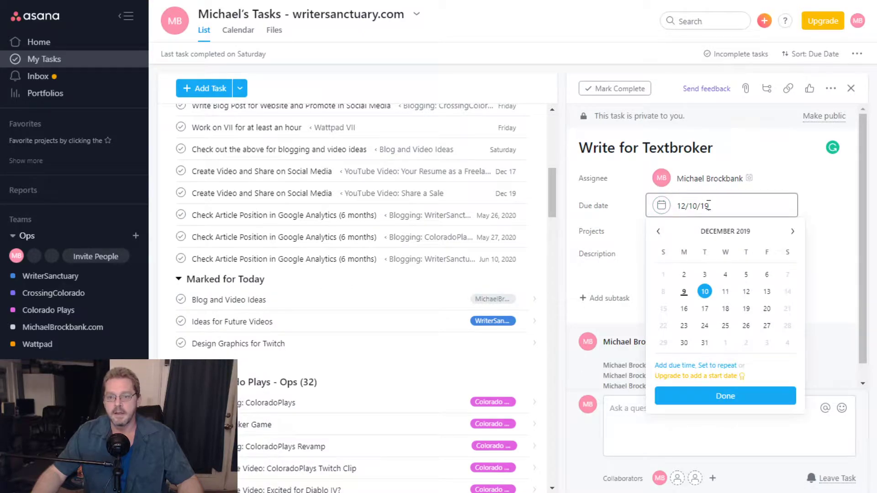
left_click(676, 366)
left_click(690, 385)
scroll(686, 329, "down", 4)
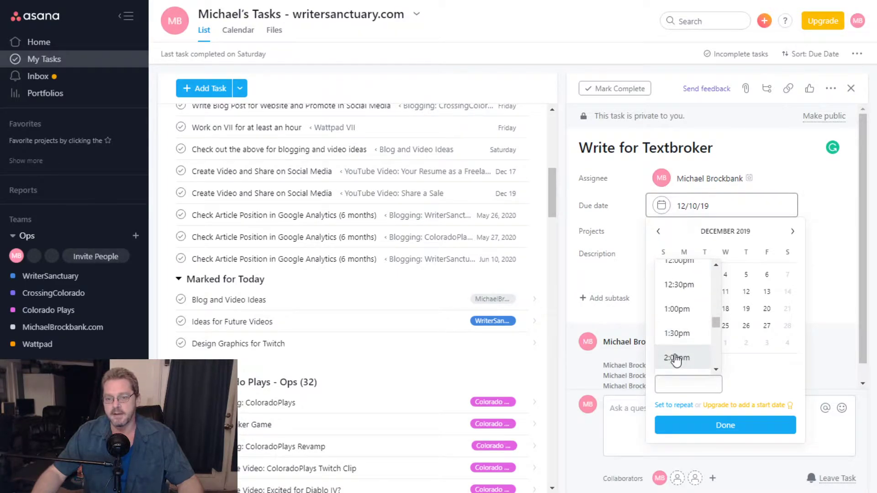
left_click(677, 358)
left_click(725, 429)
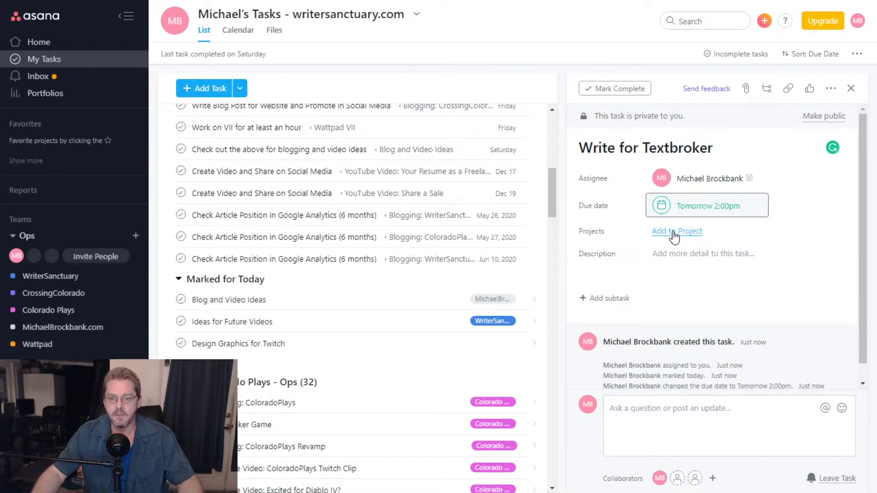
- File the task under a newly created 'Textbroker' project
left_click(675, 232)
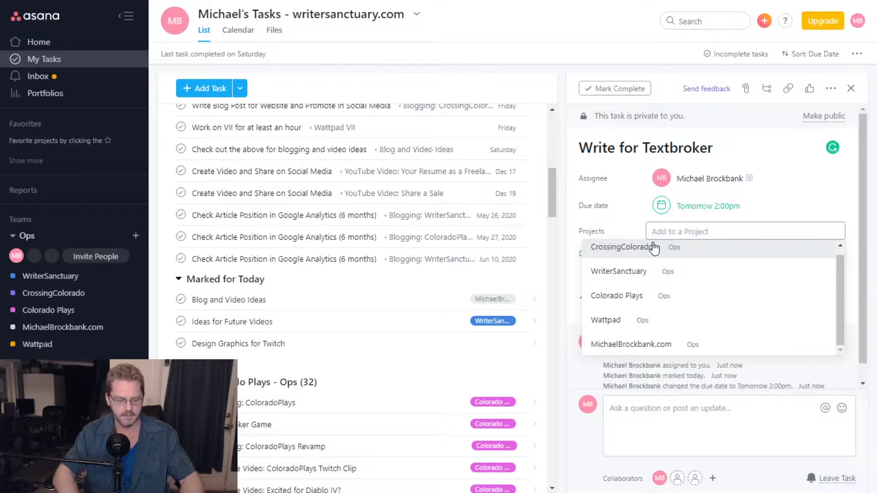
type("Tesxt")
key("BackSpace")
key("BackSpace")
key("BackSpace")
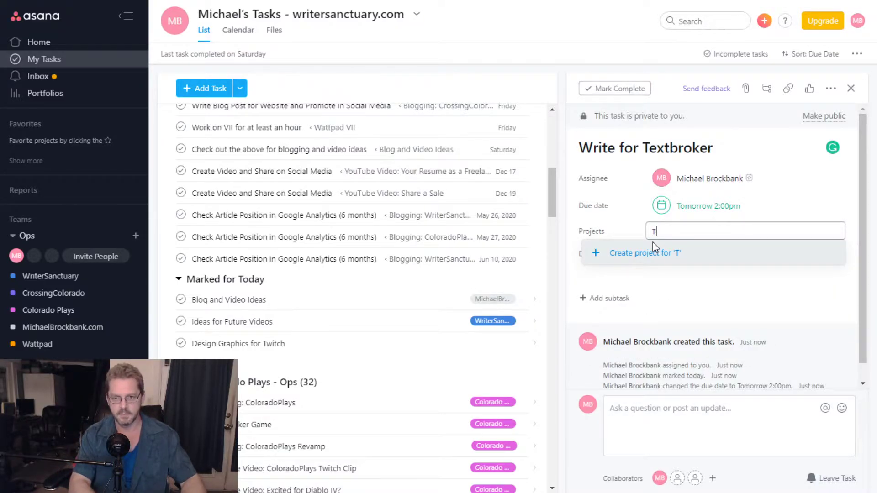
type("xtbroker")
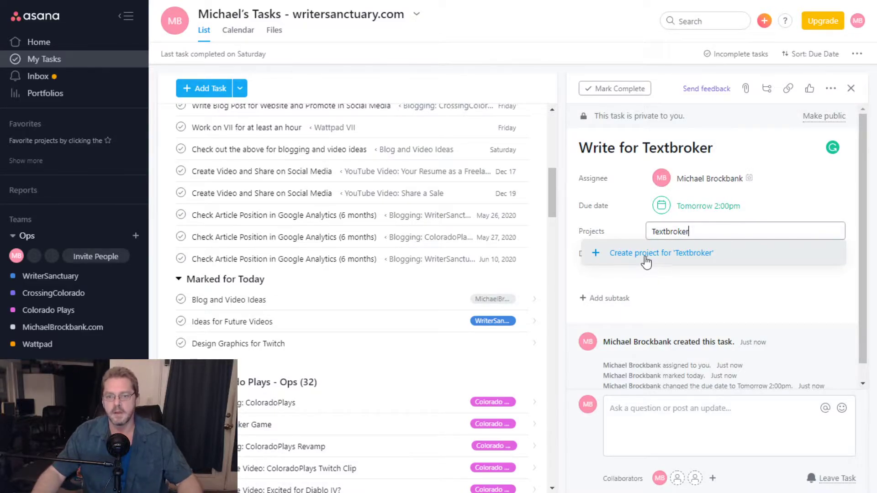
left_click(646, 255)
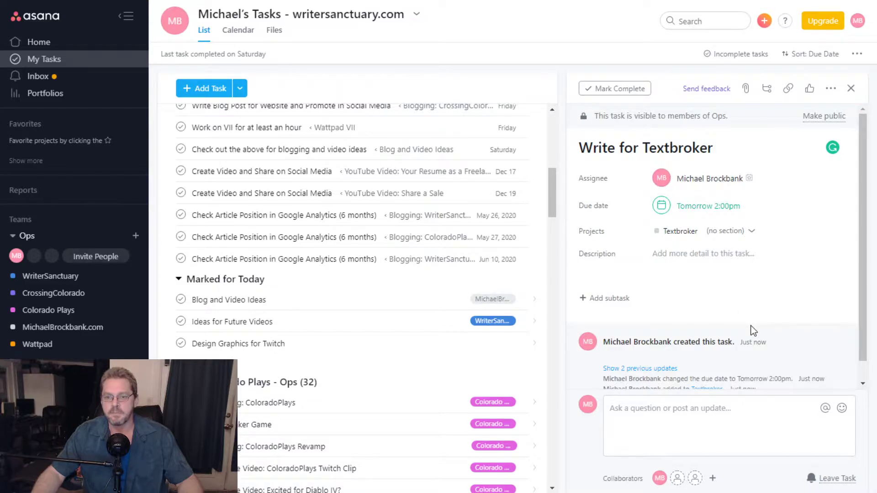
- Give the task description 'Do as many as possible.' and subtask 'Write', then view the calendar
left_click(715, 253)
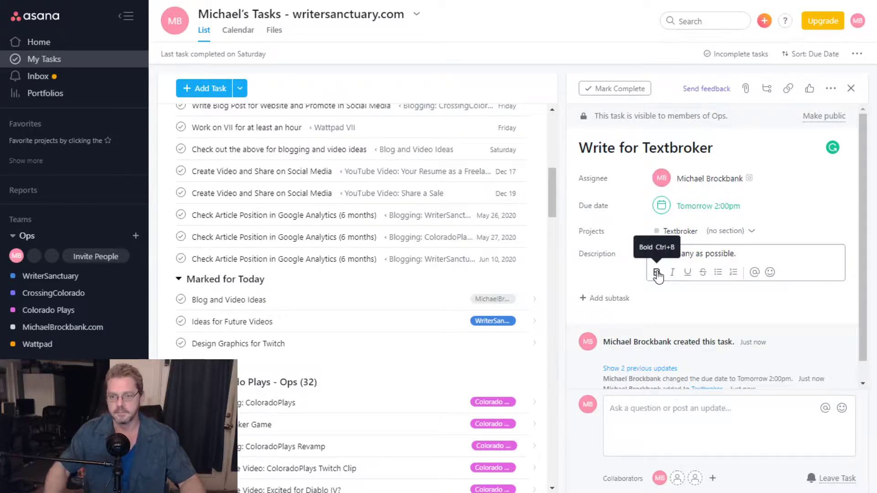
left_click(767, 88)
type("Write")
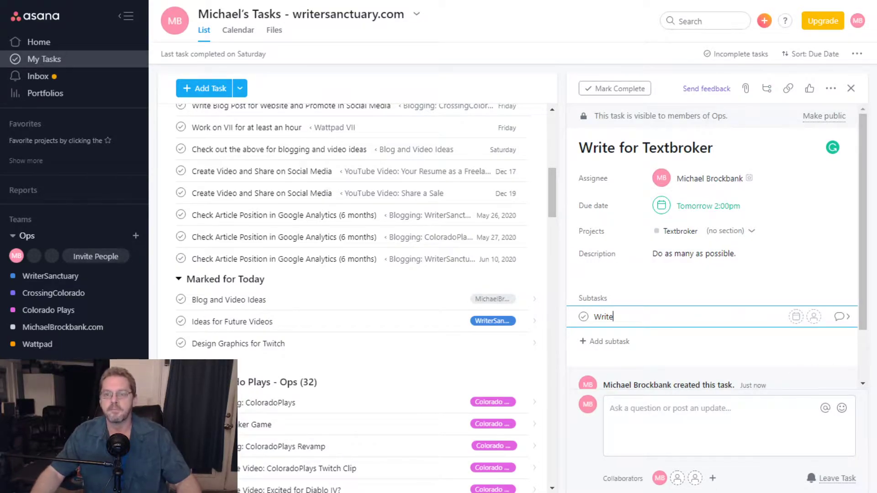
left_click(690, 418)
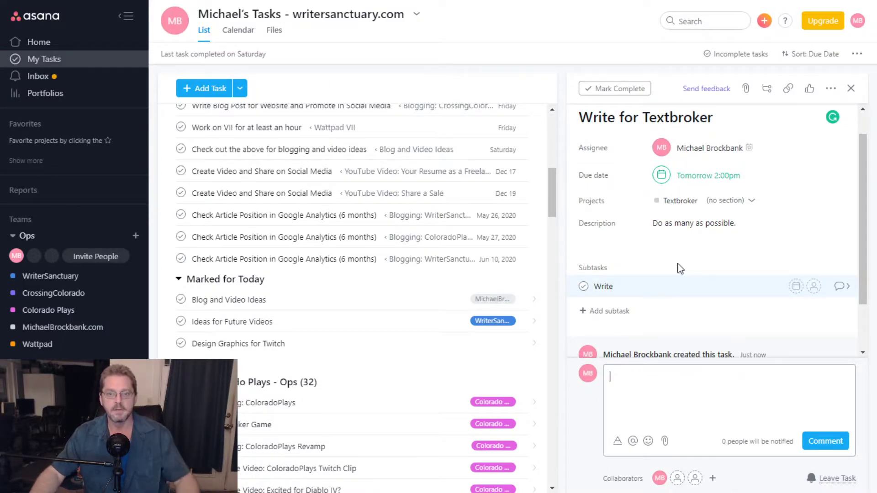
left_click(235, 32)
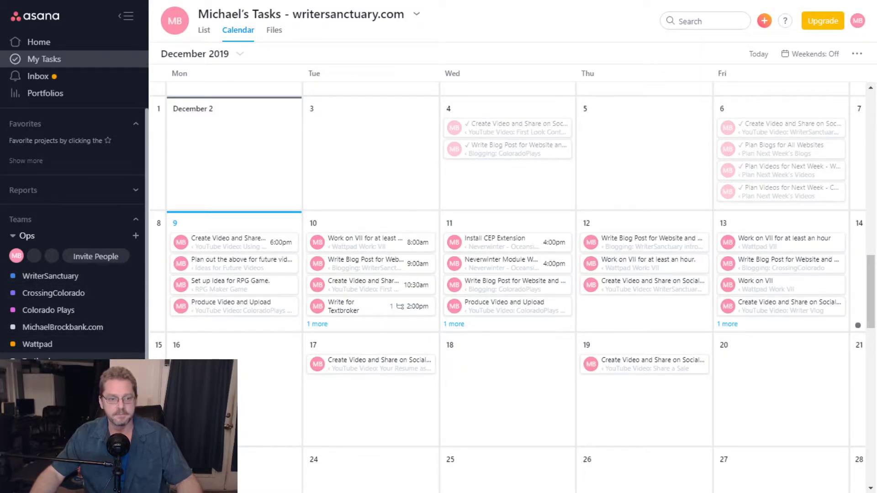
- Browse the Textbroker and WriterSanctuary projects, then return to My Tasks in List view
left_click(38, 361)
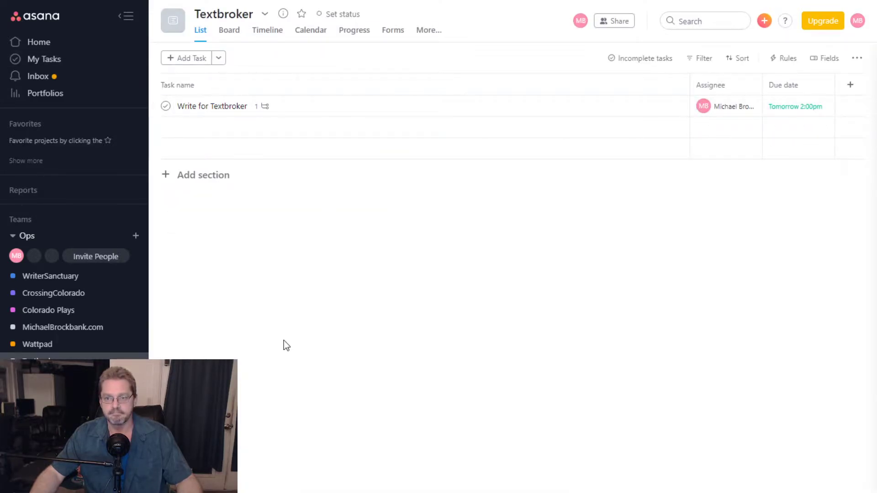
left_click(51, 276)
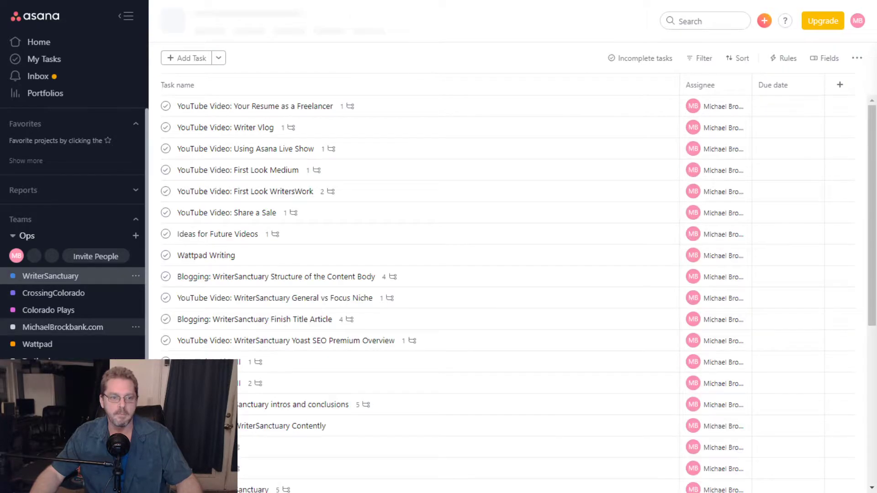
left_click(30, 61)
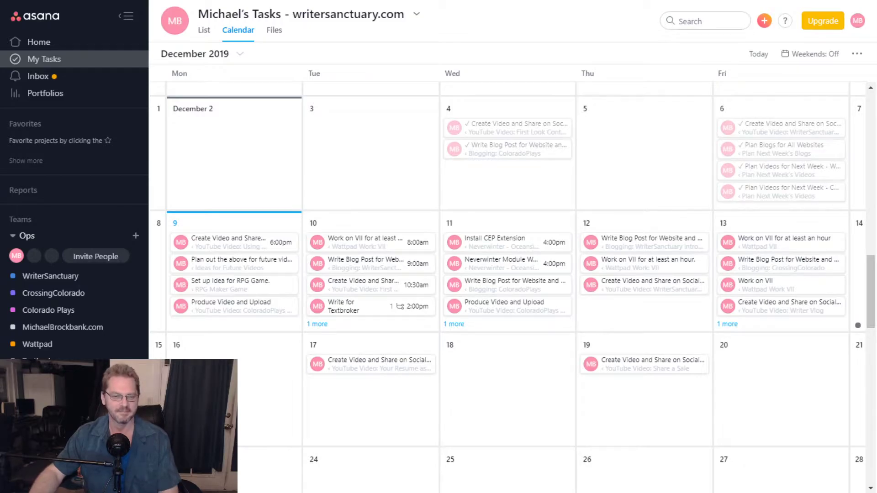
left_click(204, 31)
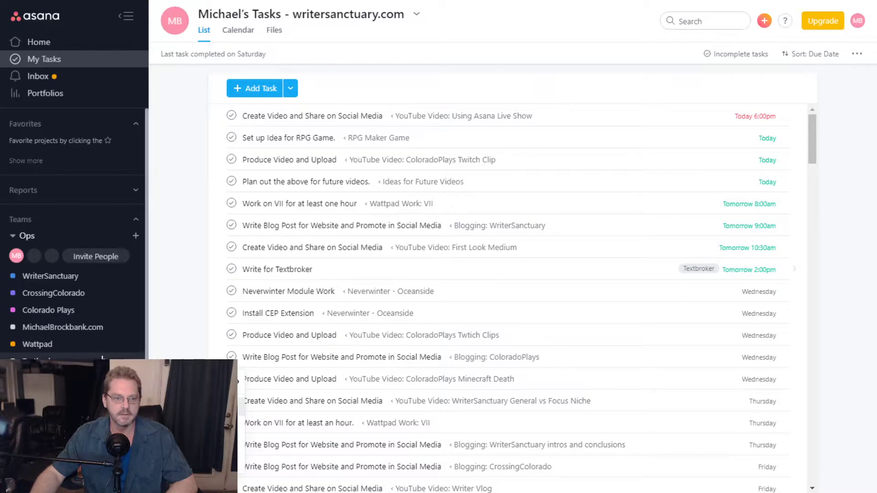
- Permanently delete the 'Write for Textbroker' task through its more-actions menu
left_click(392, 271)
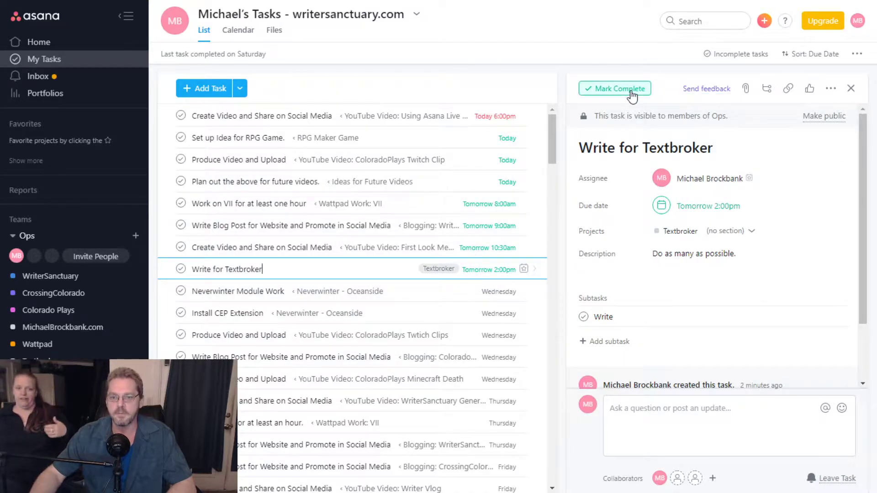
scroll(759, 275, "down", 2)
scroll(757, 278, "up", 2)
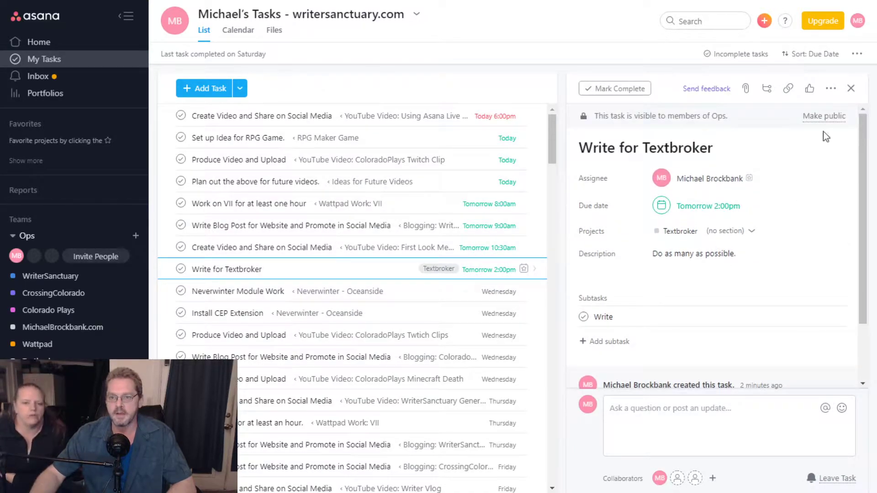
left_click(830, 88)
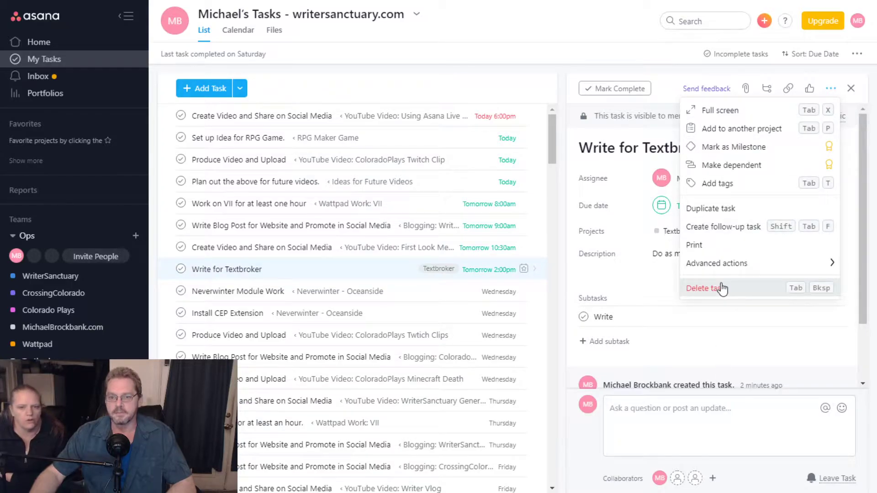
left_click(719, 288)
left_click(800, 139)
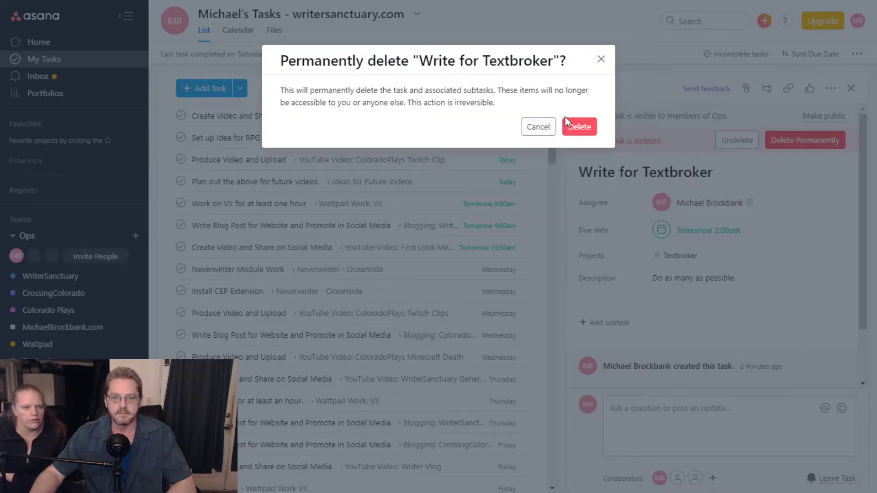
left_click(579, 127)
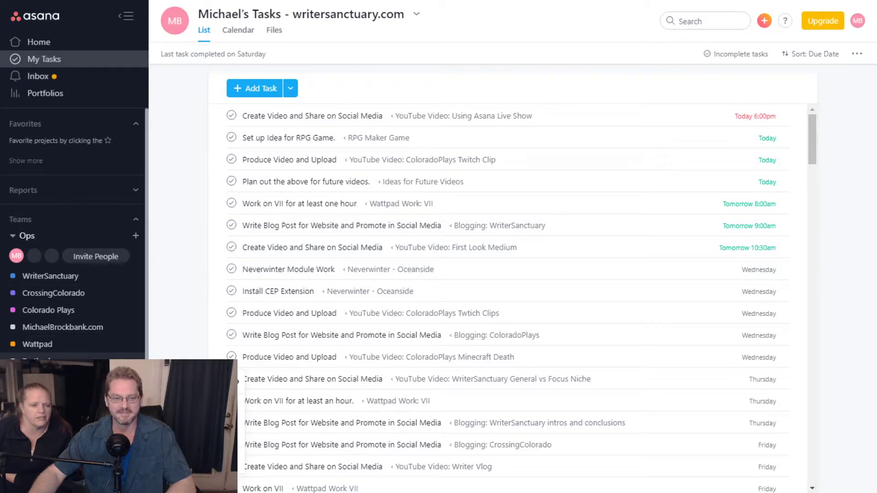
- Delete the Textbroker project and confirm the deletion
left_click(176, 461)
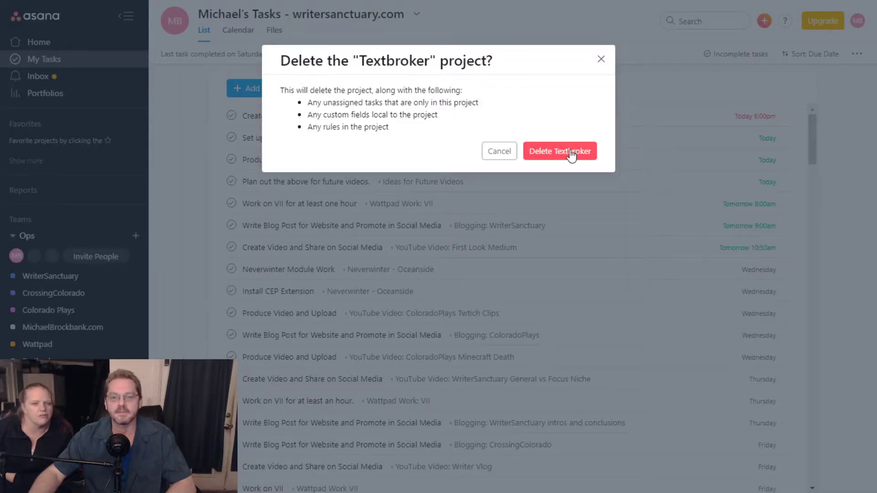
left_click(565, 151)
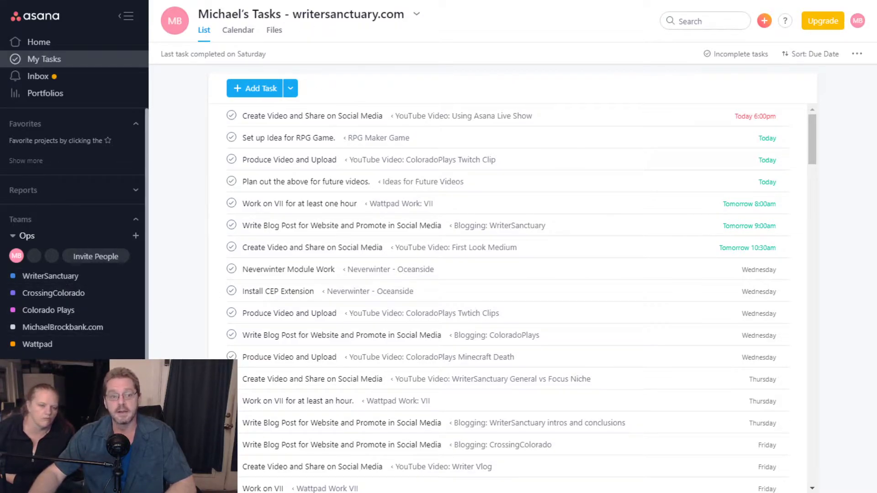
- Invite a new member to the Ops team by entering their e-mail address
left_click(96, 257)
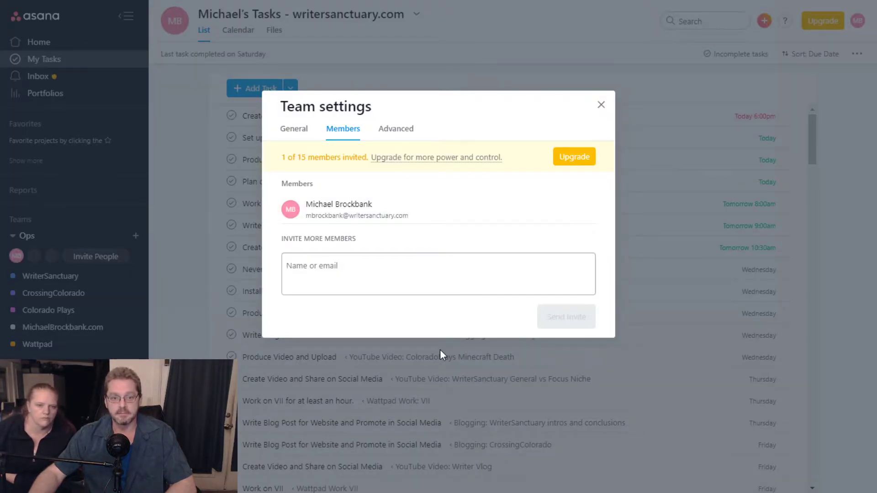
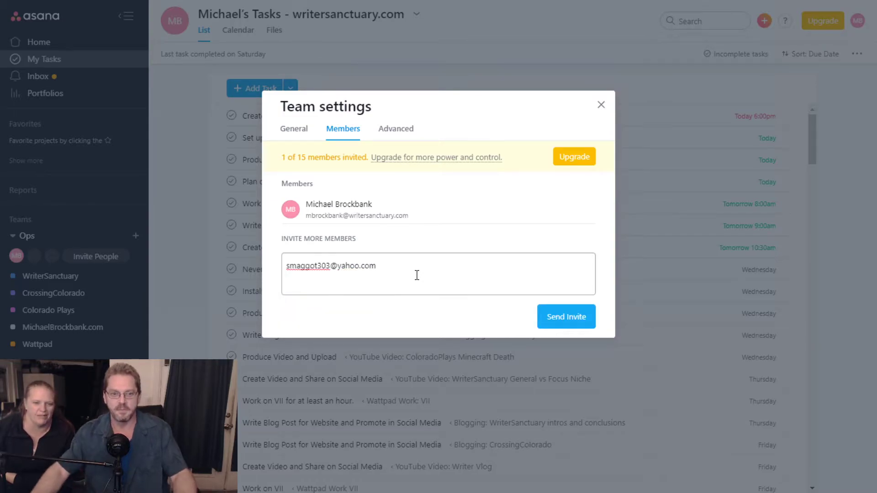
left_click(563, 317)
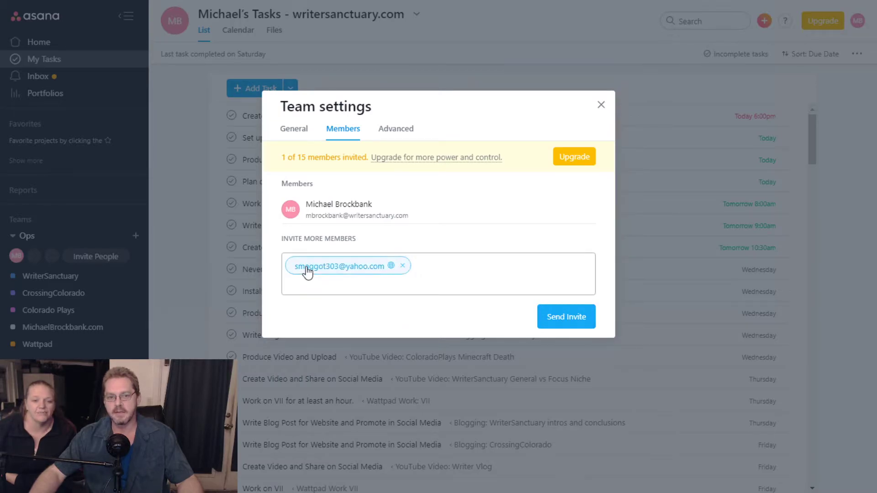
left_click(565, 317)
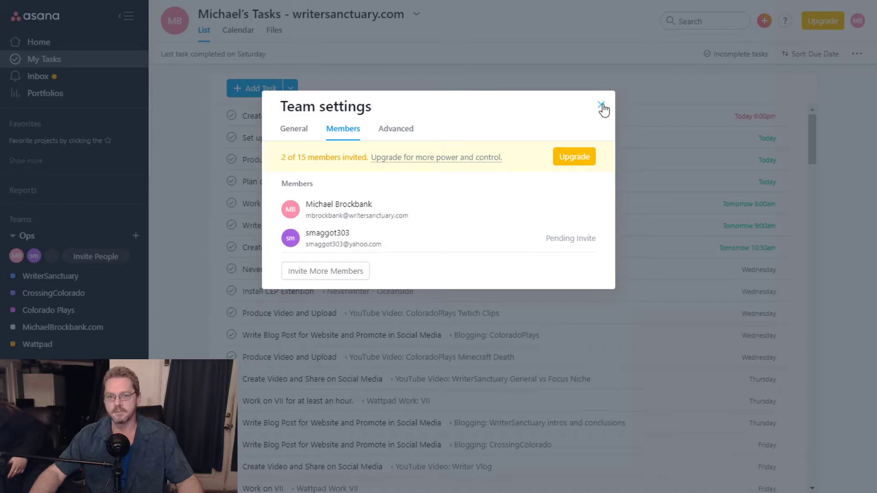
- Check the team's Advanced settings, return to Members, and close Team settings
left_click(386, 133)
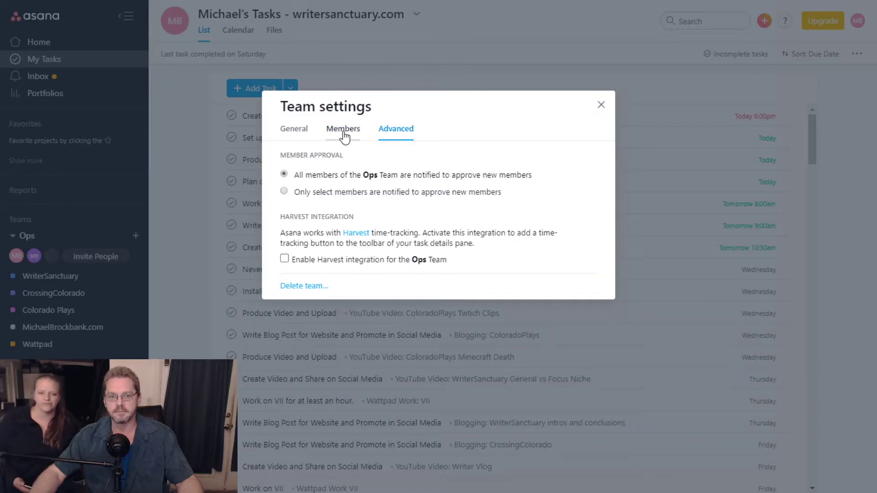
left_click(344, 134)
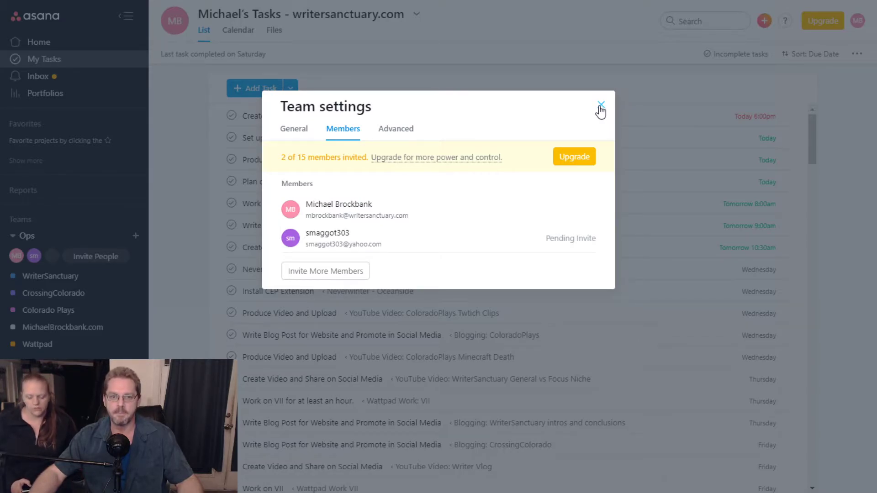
left_click(601, 106)
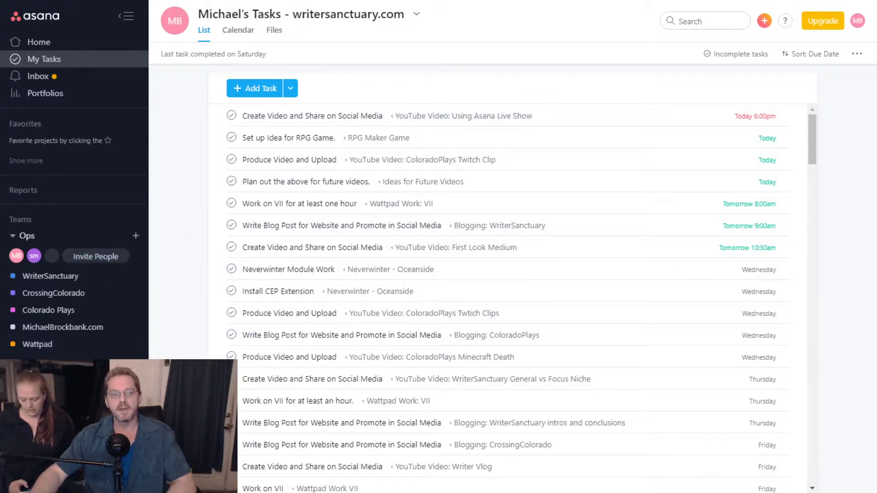
mouse_move(16, 257)
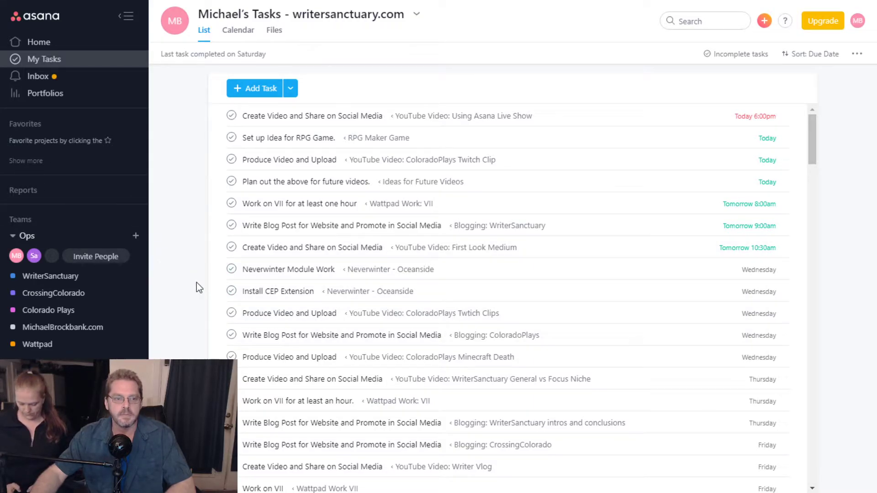
- Expand and collapse the Reports list, then open the Inbox activity feed
left_click(46, 192)
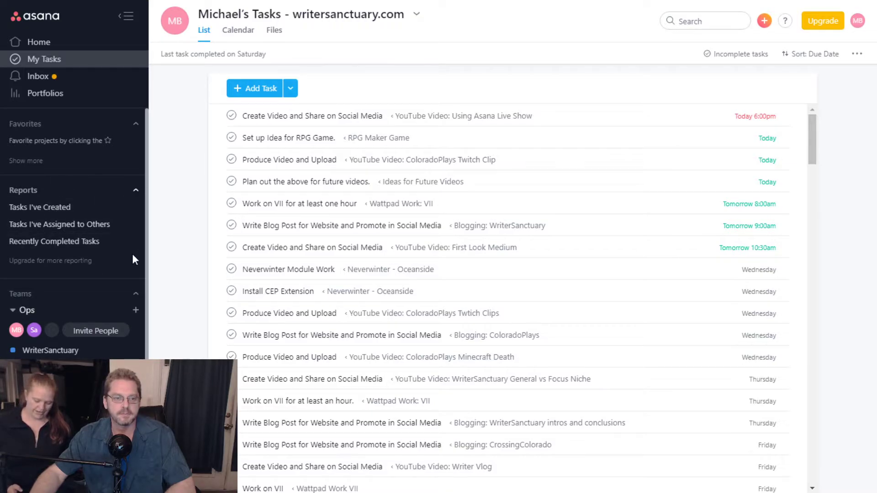
left_click(28, 191)
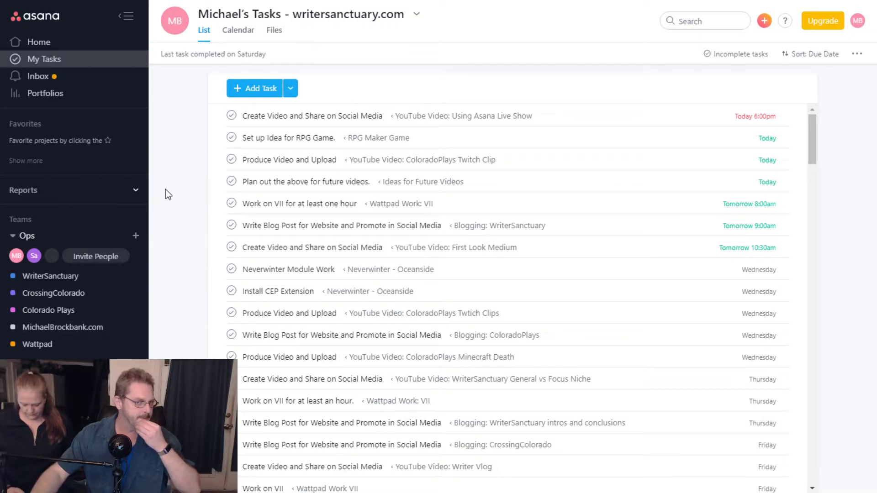
left_click(63, 78)
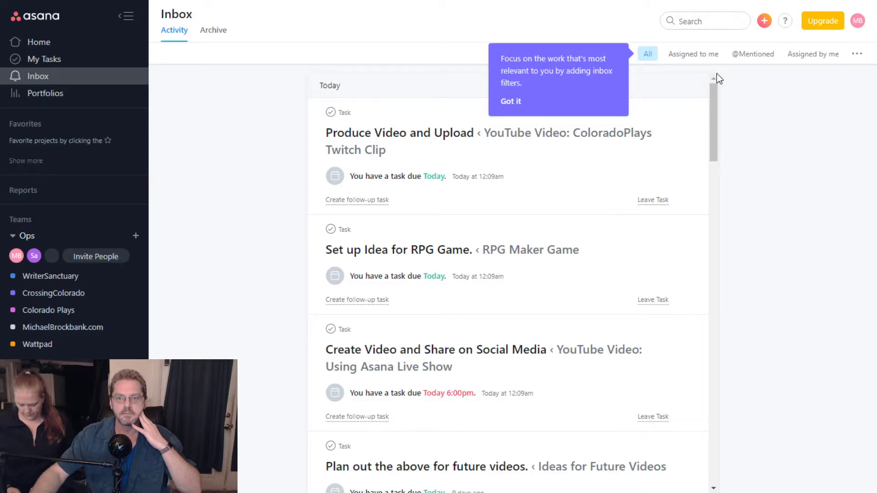
left_click(699, 54)
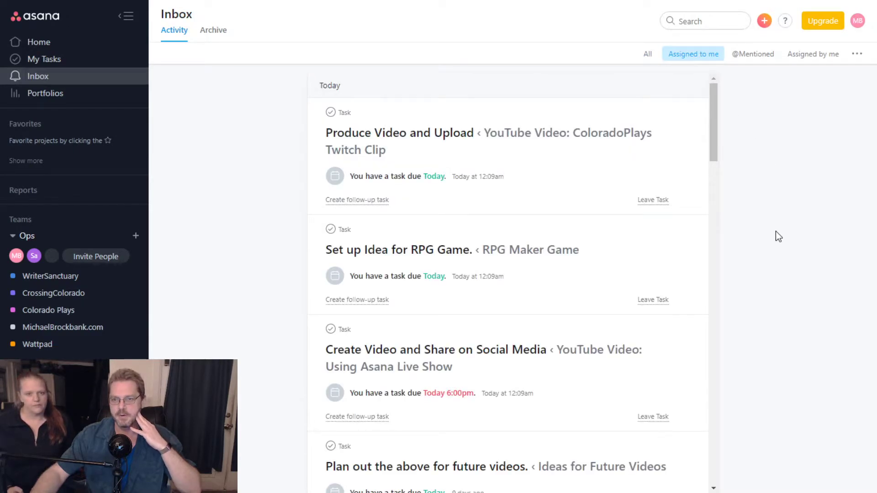
left_click(752, 56)
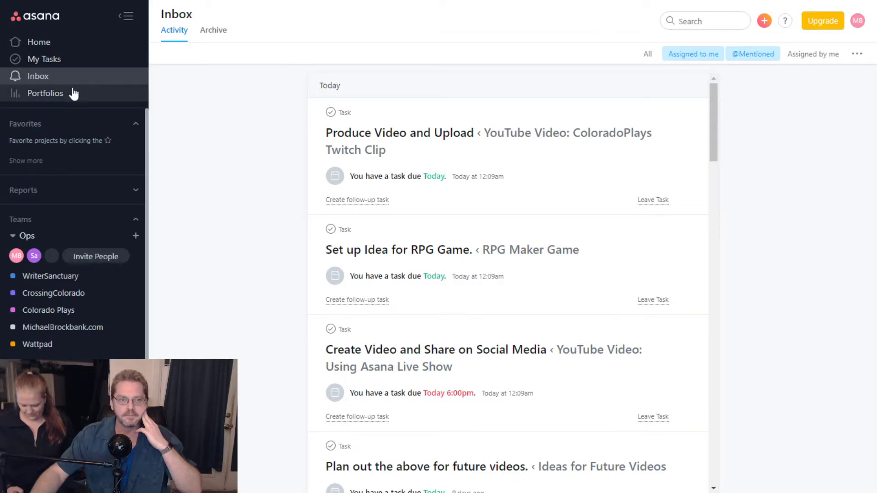
left_click(48, 59)
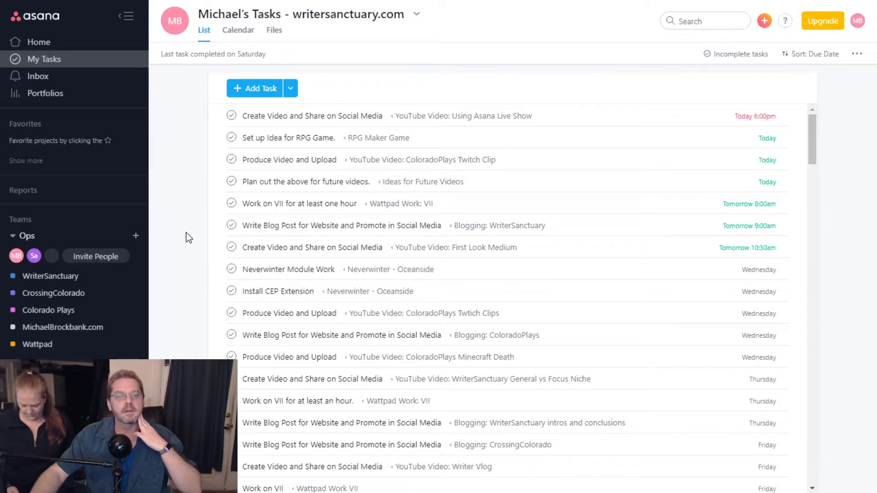
- Create a blank task under Marked for Today and add the Ops teammate as collaborator
left_click(269, 98)
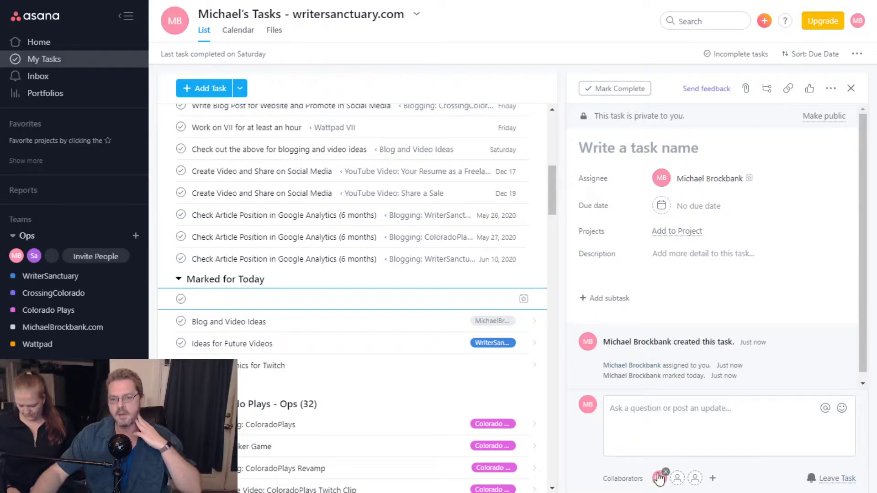
left_click_drag(734, 477, 634, 479)
left_click(707, 483)
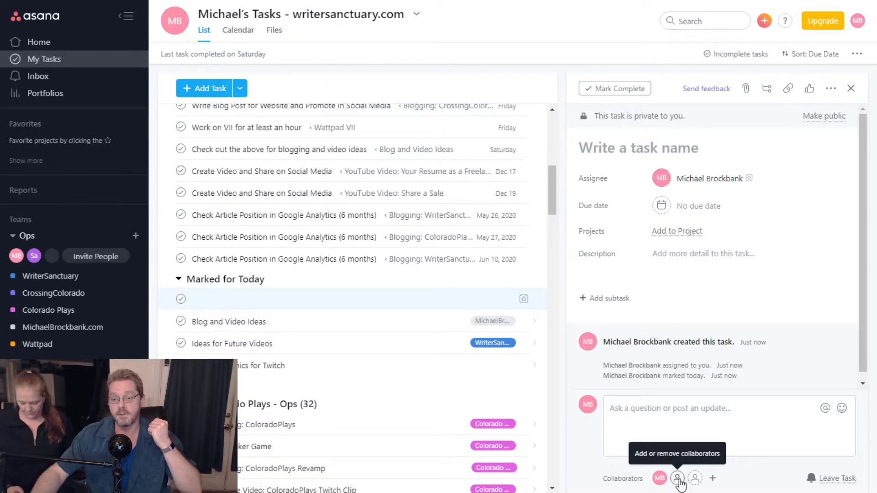
left_click(678, 479)
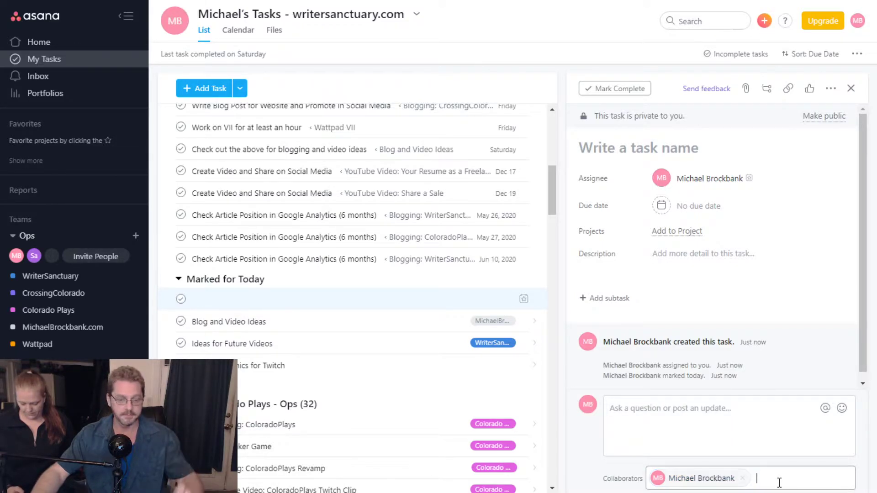
type("sm")
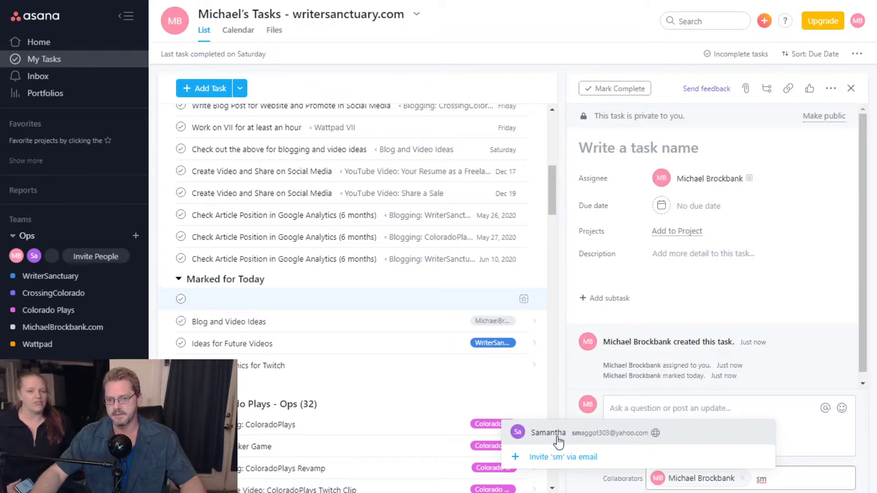
left_click(558, 442)
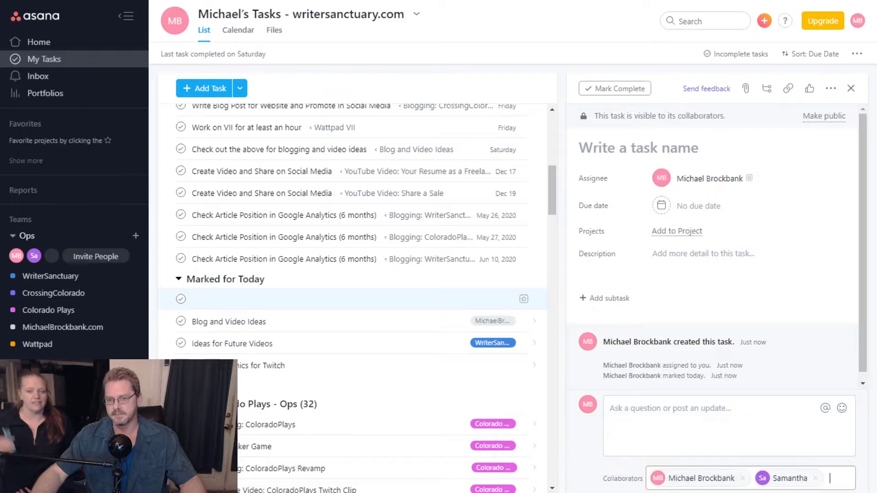
left_click(862, 443)
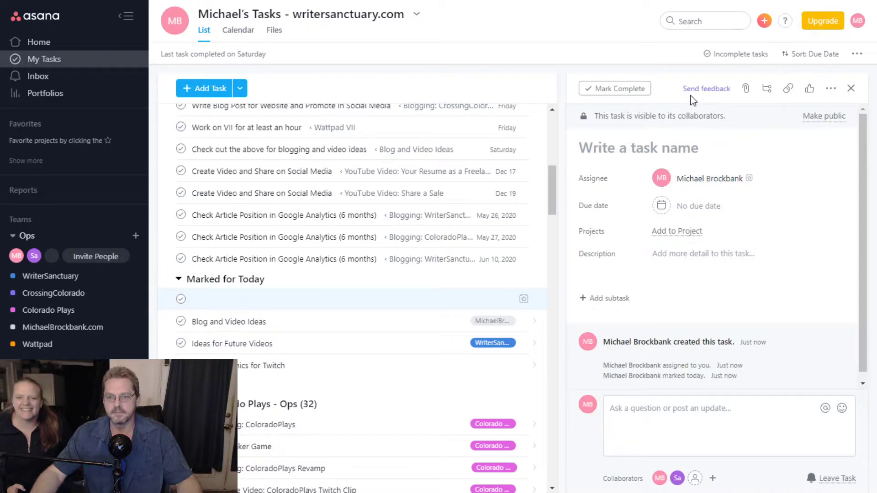
left_click(672, 147)
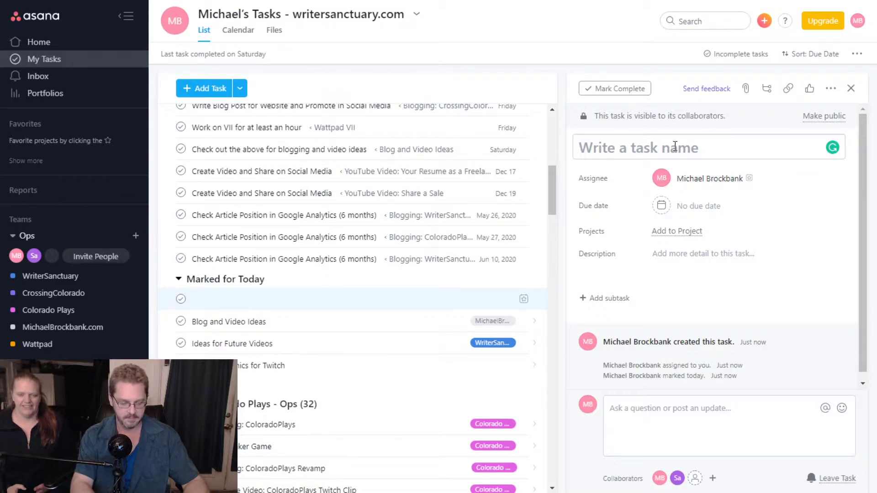
- Name the task 'Share on Social' and add subtask 'Share blog post on social media'
type("Share on Social")
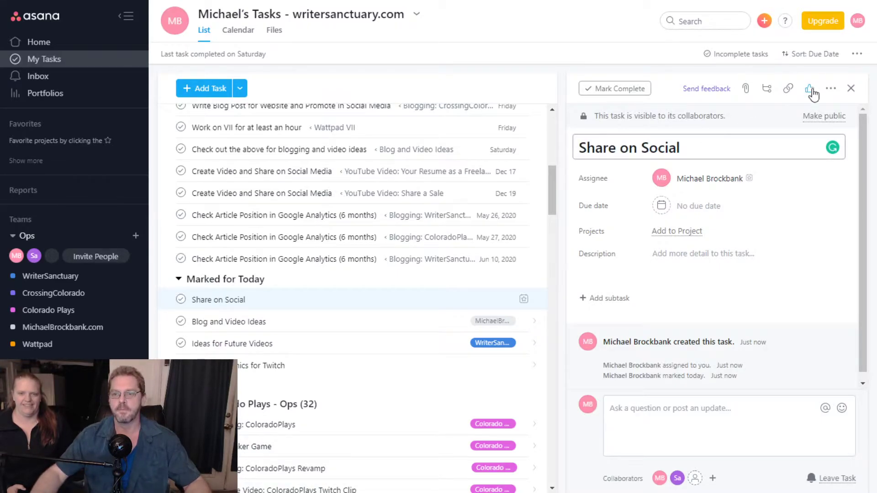
left_click(767, 89)
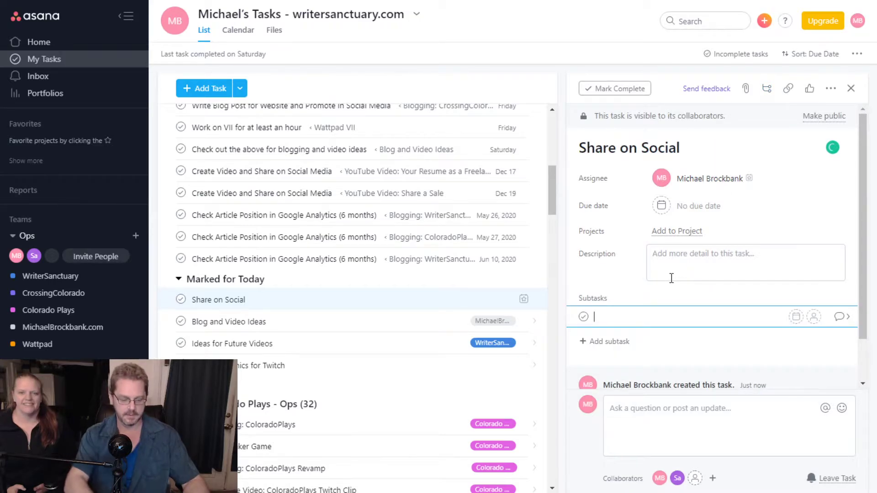
type("Share blog post on social")
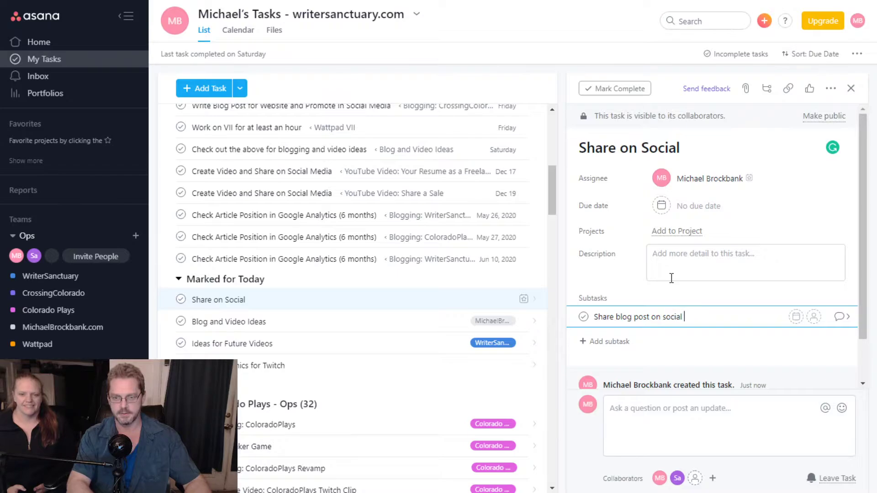
type(" media")
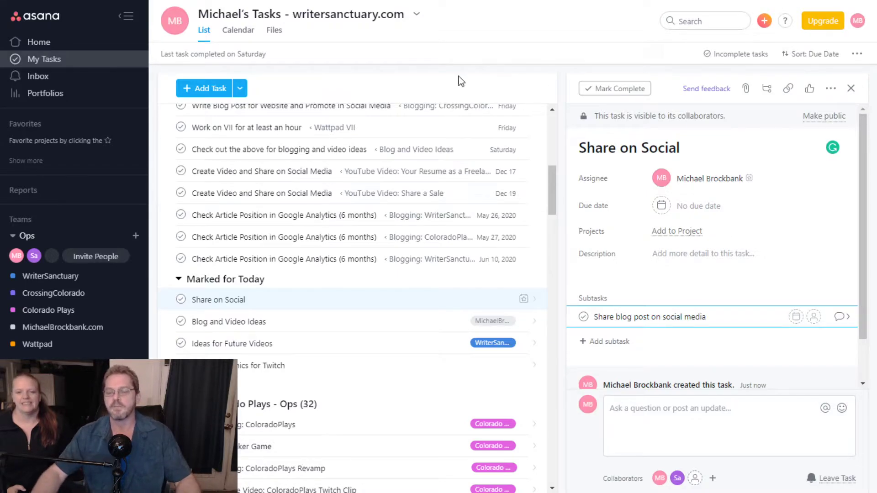
- Make the subtask due Friday and assign it to the teammate
left_click(798, 319)
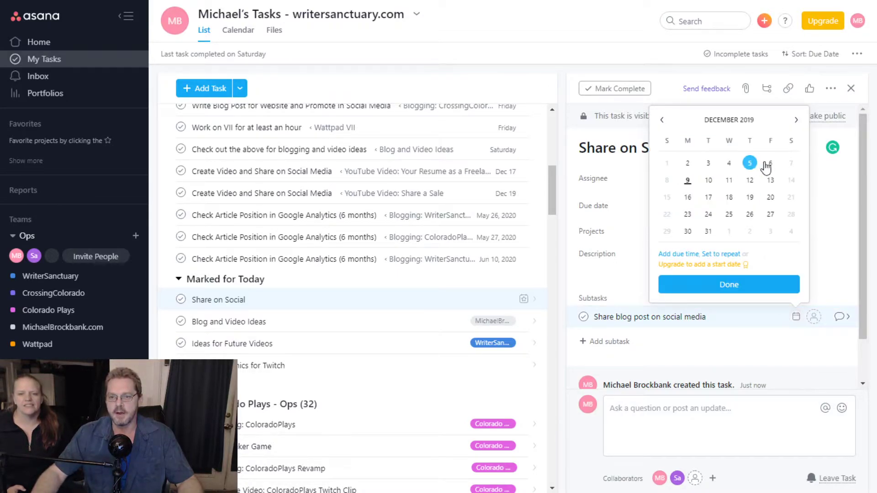
left_click(770, 184)
left_click(814, 317)
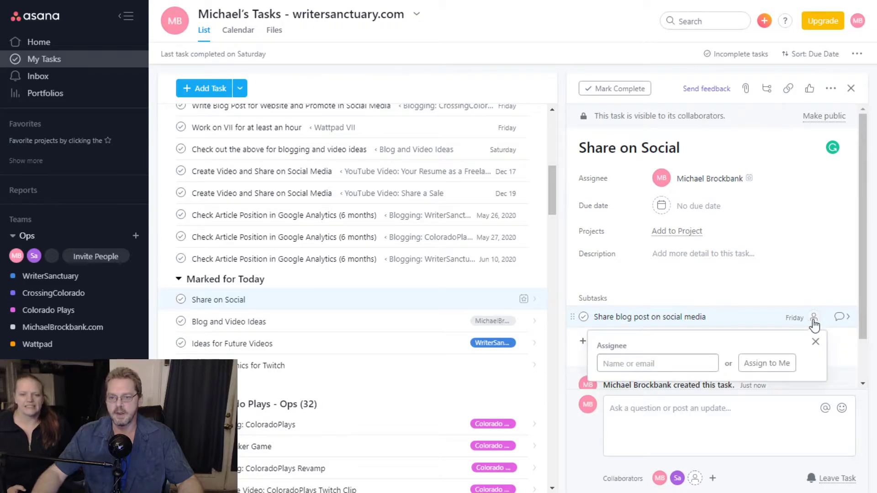
type("s")
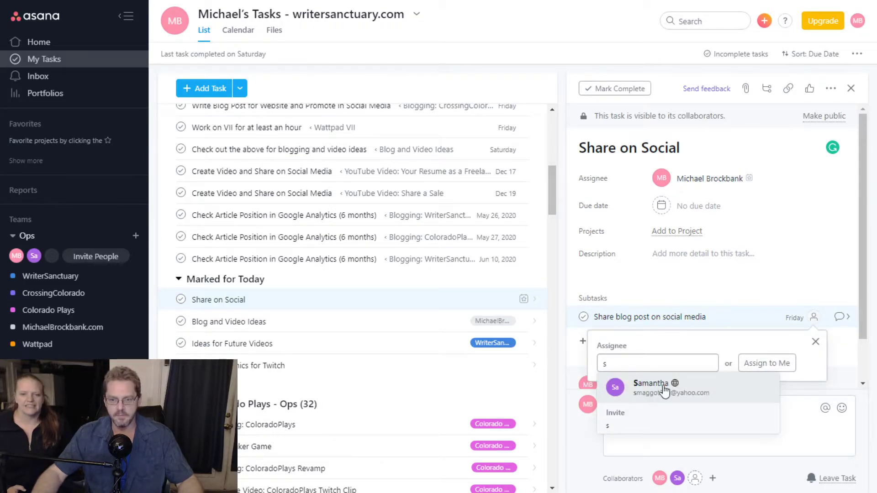
left_click(664, 391)
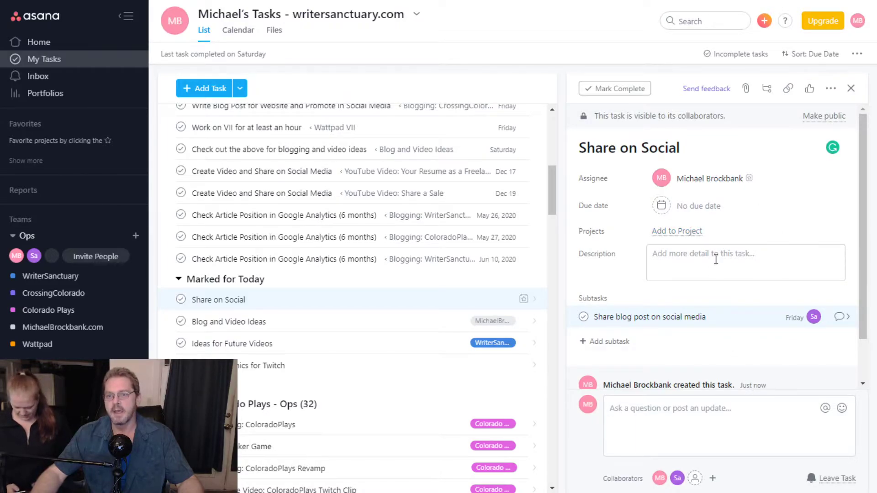
scroll(716, 274, "down", 2)
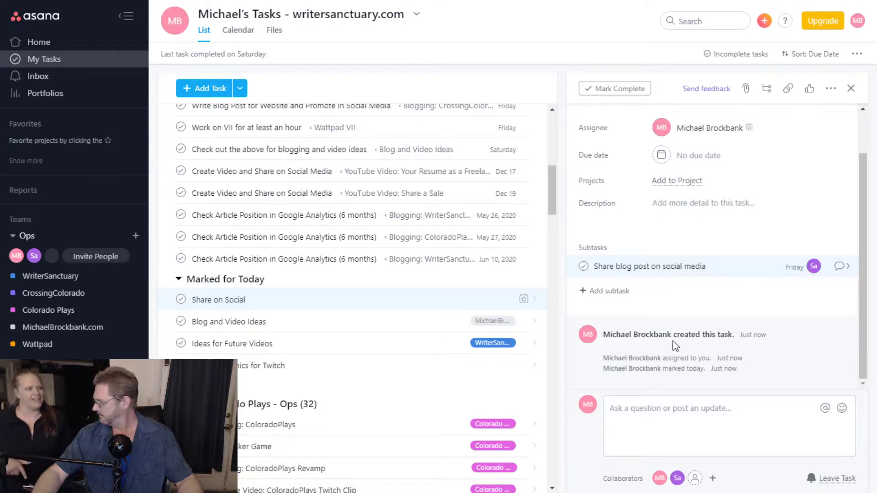
scroll(673, 341, "up", 2)
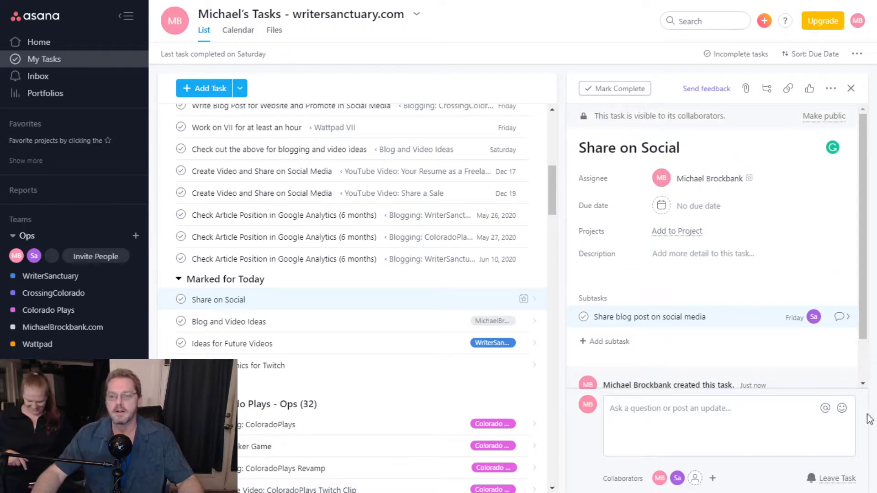
- Complete the blog-sharing subtask, then mark the Share on Social task itself complete
left_click(585, 318)
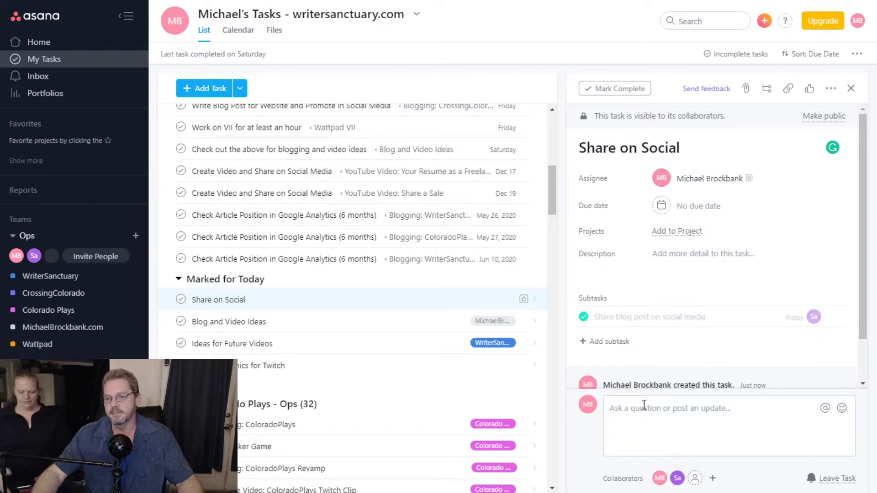
scroll(665, 379, "down", 3)
scroll(665, 379, "up", 3)
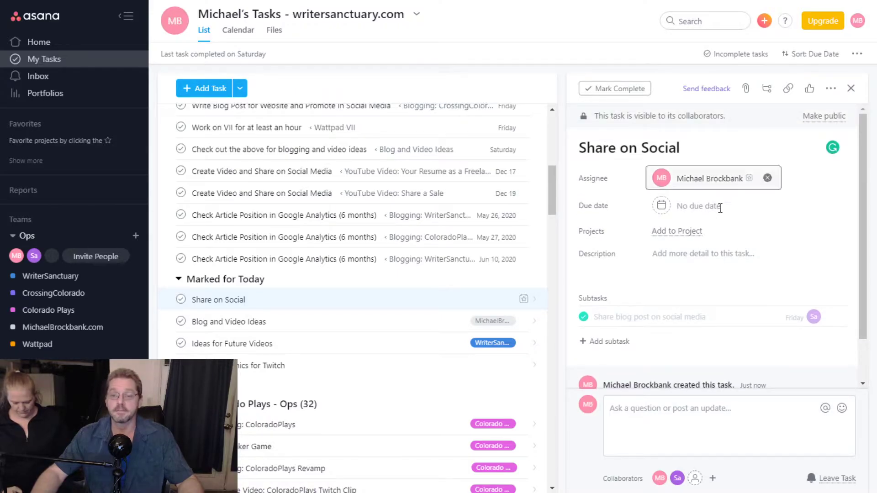
left_click(626, 89)
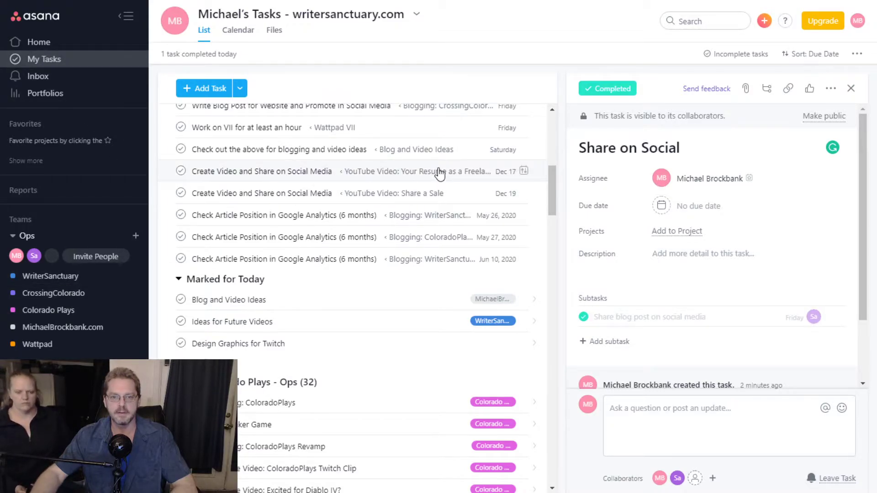
scroll(419, 201, "up", 7)
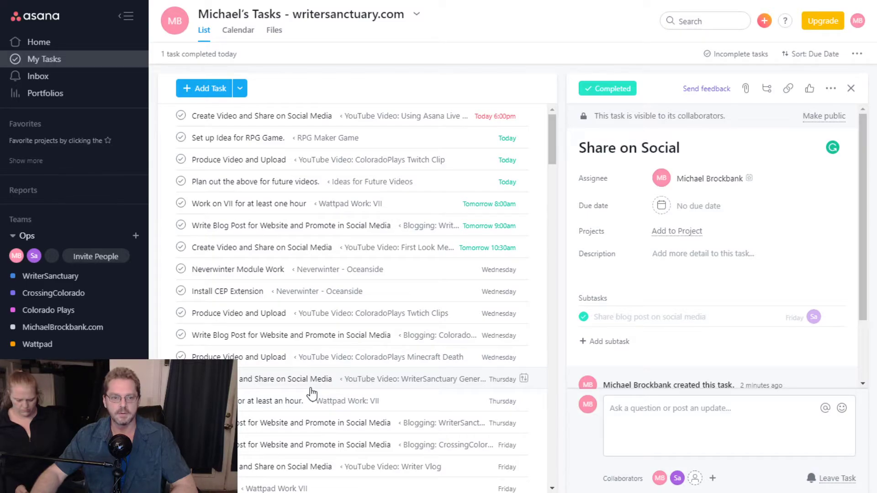
- Open 'Create Video and Share on Social Media', then jump to its parent 'YouTube Video: First Look Medium'
left_click(407, 251)
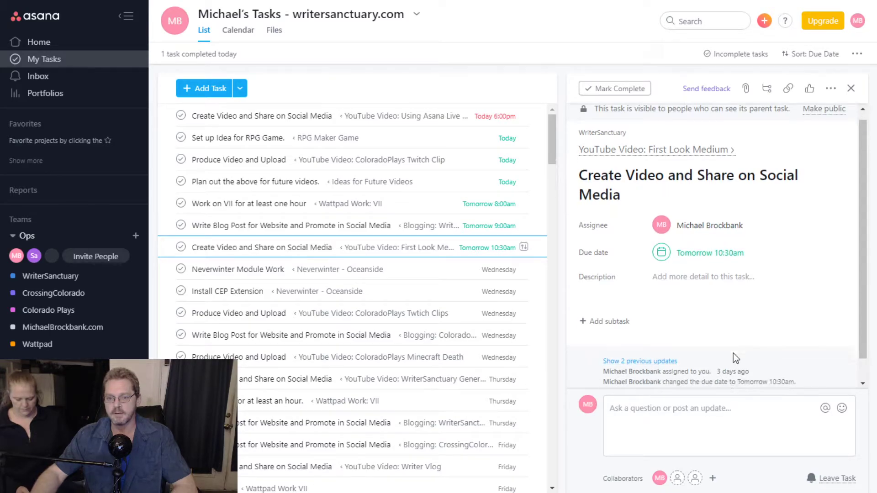
scroll(734, 352, "down", 1)
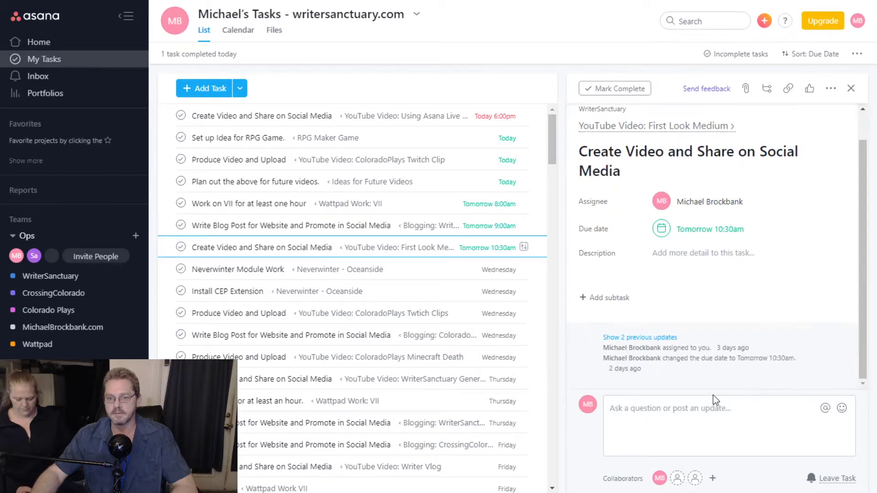
left_click(667, 126)
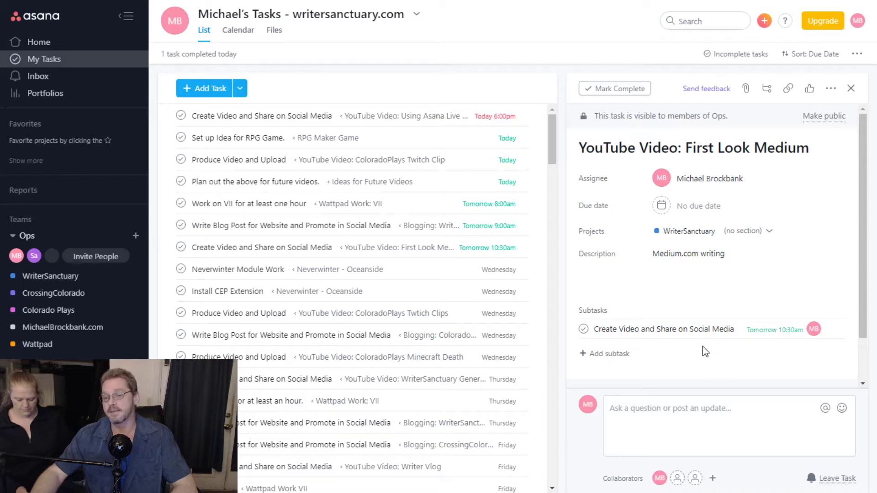
scroll(718, 369, "down", 2)
scroll(718, 369, "up", 2)
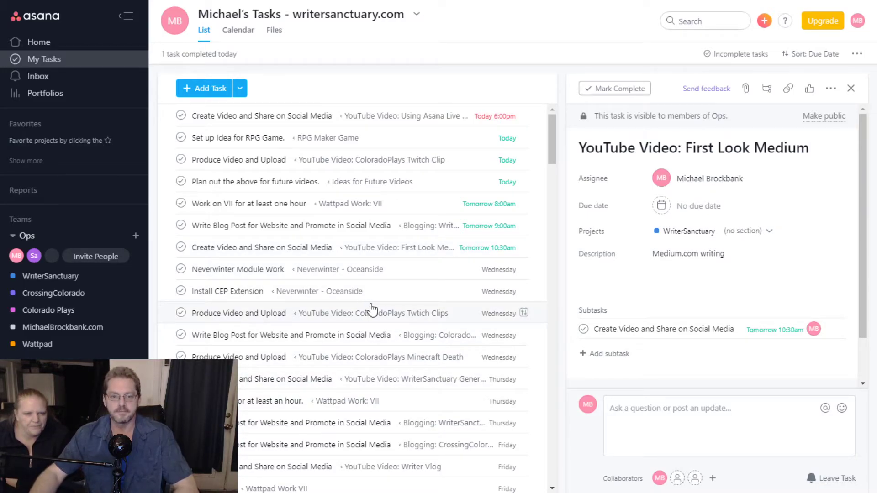
scroll(434, 291, "down", 2)
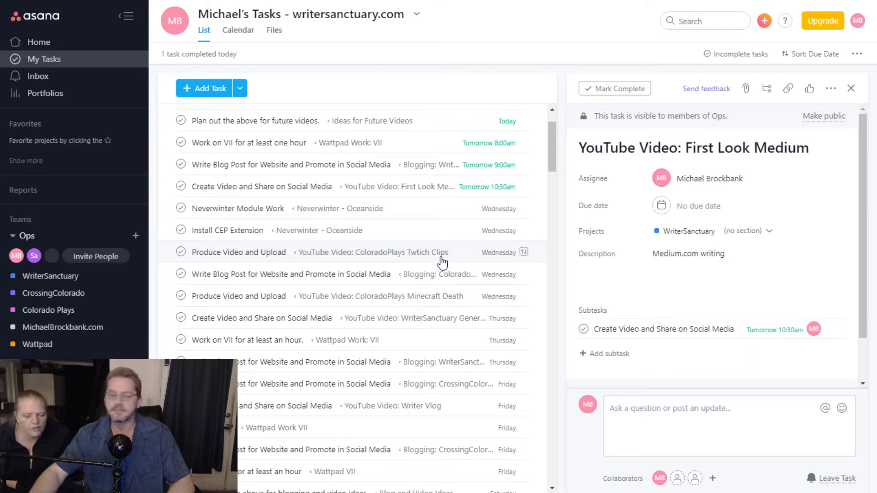
- Scroll through the 'YouTube Video: First Look Medium' task details in WriterSanctuary
scroll(340, 345, "down", 3)
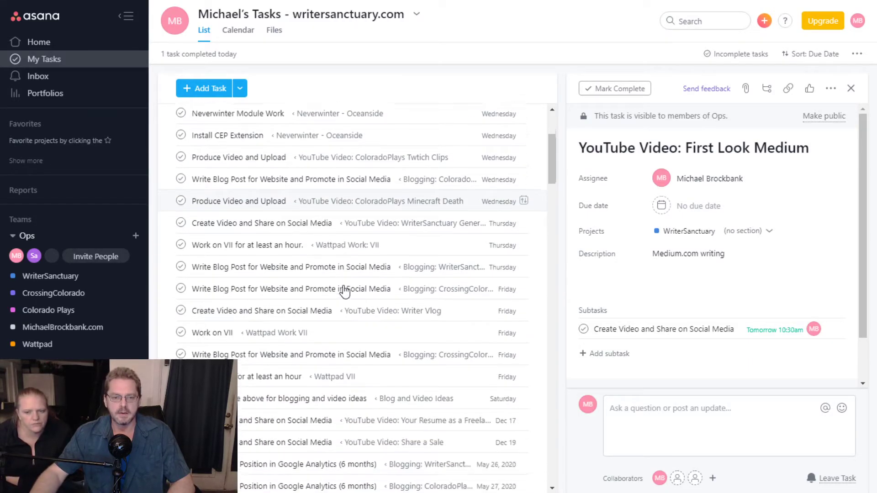
scroll(406, 247, "down", 3)
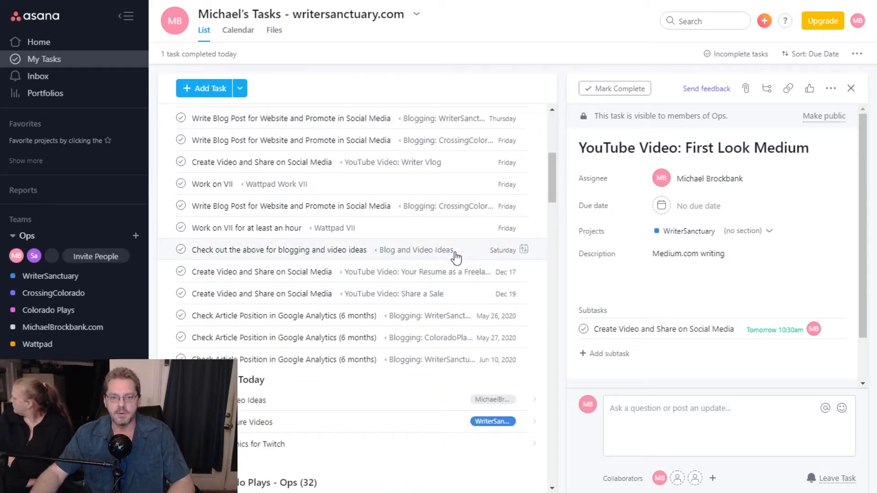
scroll(441, 319, "up", 7)
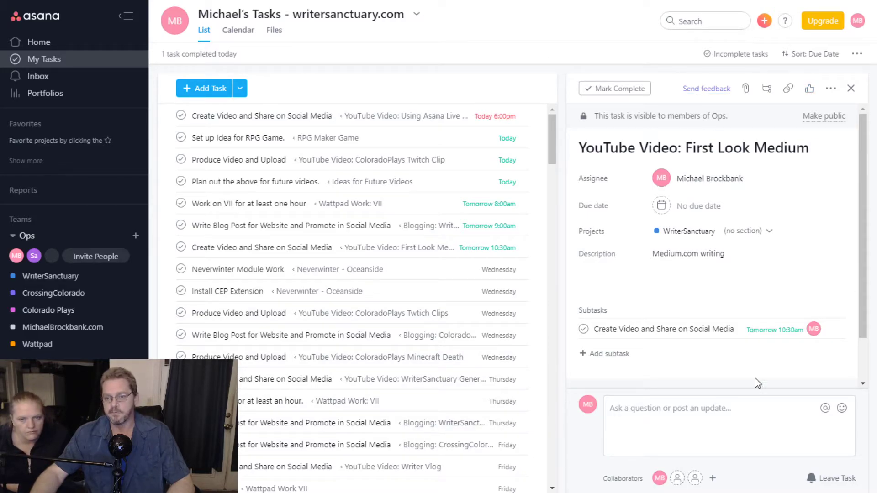
- Complete the Create Video and Share subtask and its parent 'YouTube Video: Using Asana Live Show'
left_click(307, 117)
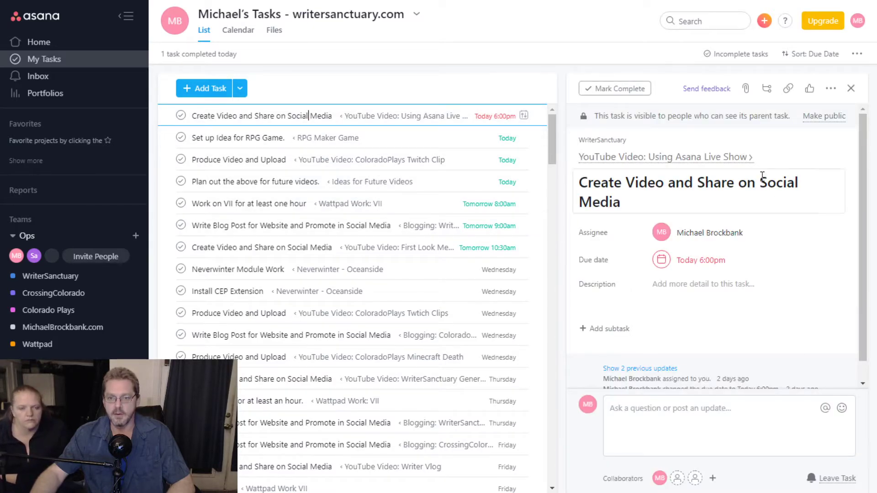
left_click(695, 157)
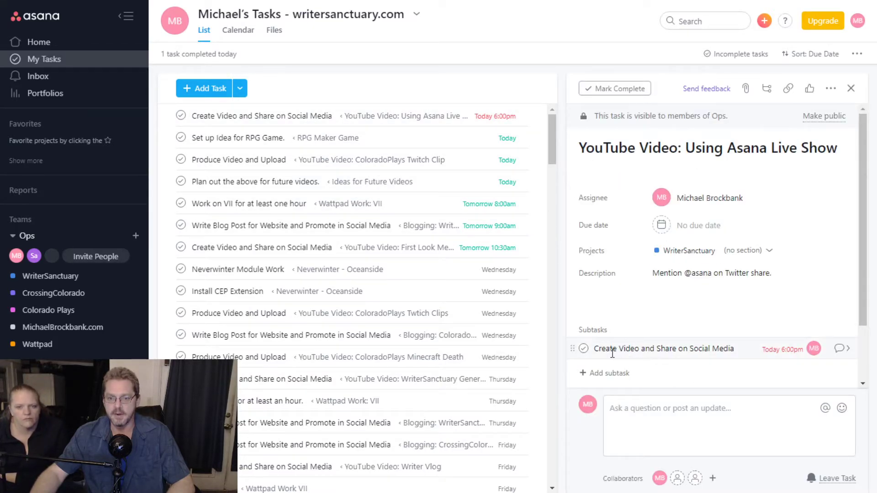
left_click(583, 348)
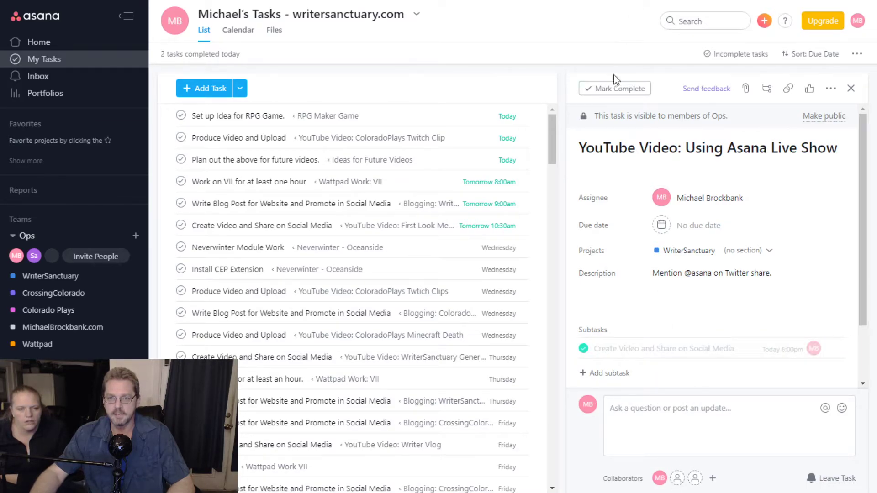
left_click(623, 91)
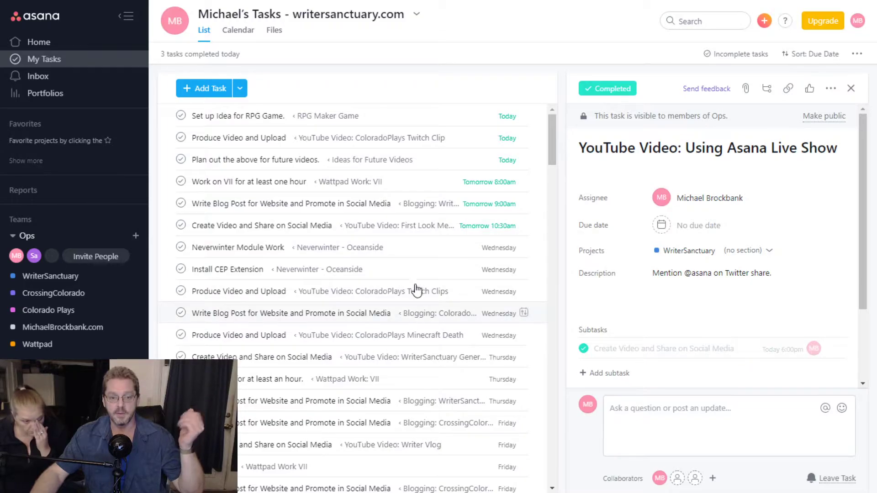
- Create a new task named 'Blog Ideas' with the description note 'textbroker pay'
left_click(215, 93)
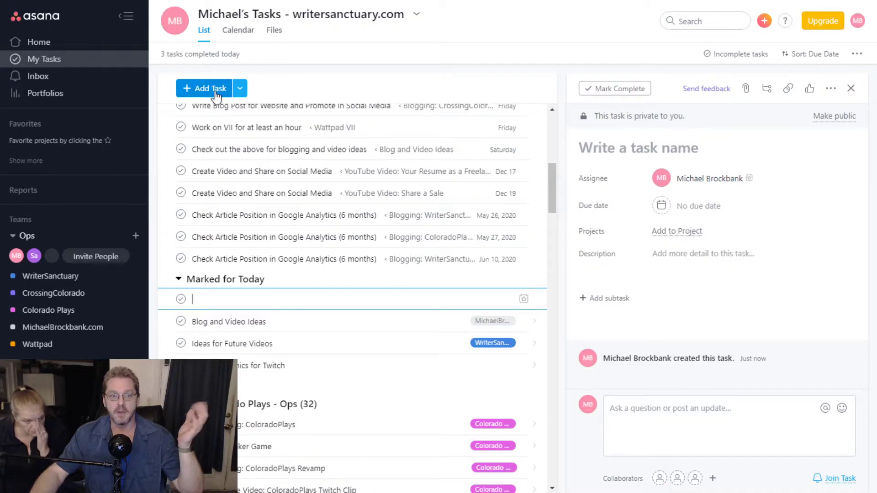
left_click(672, 148)
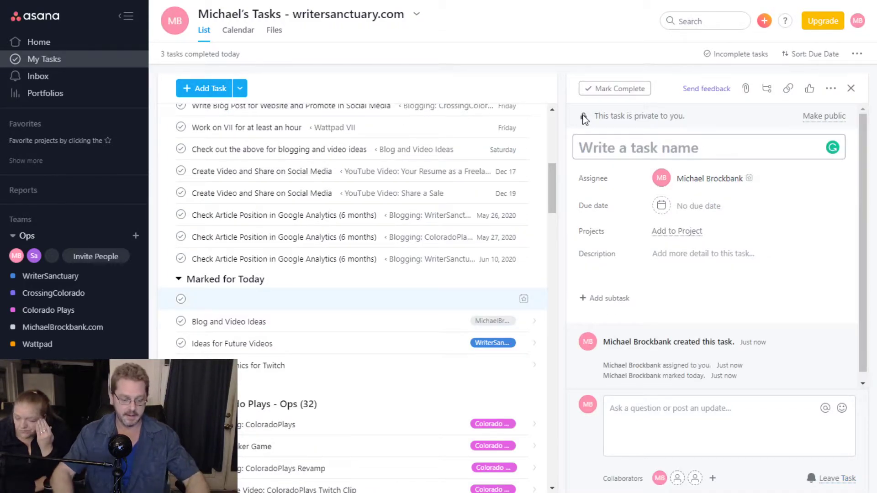
type("Blog Ideas")
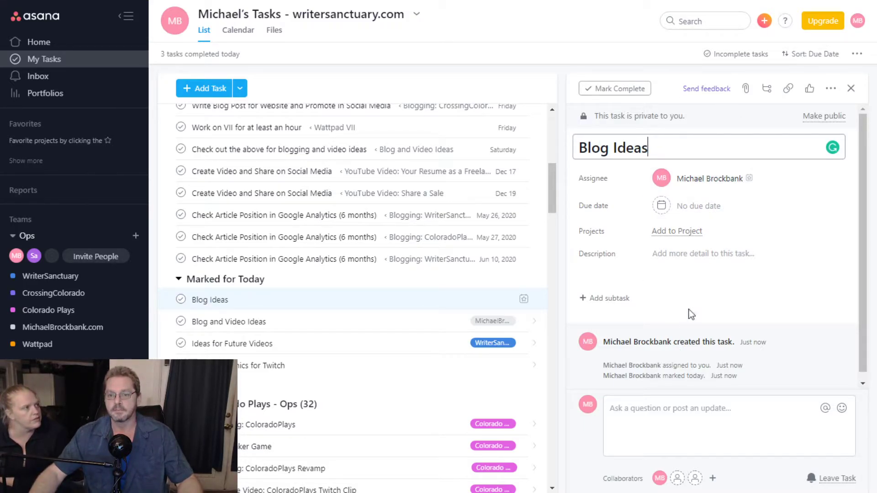
left_click(713, 257)
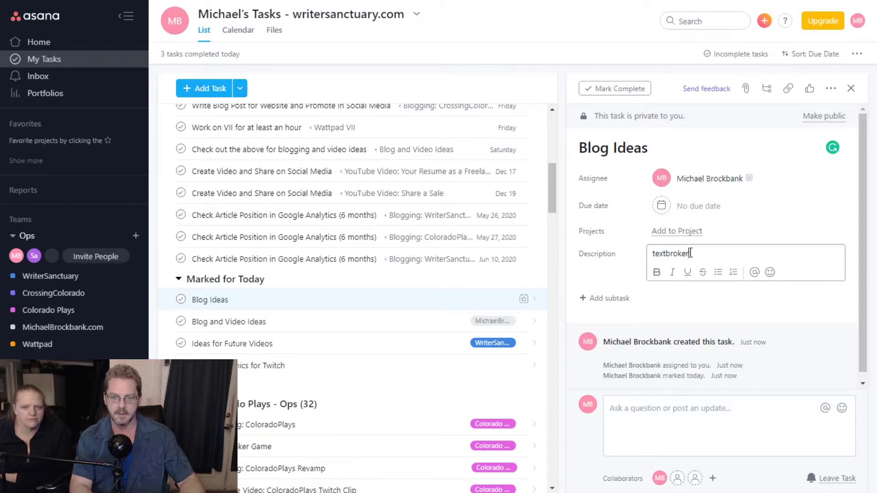
key("BackSpace")
type("ay")
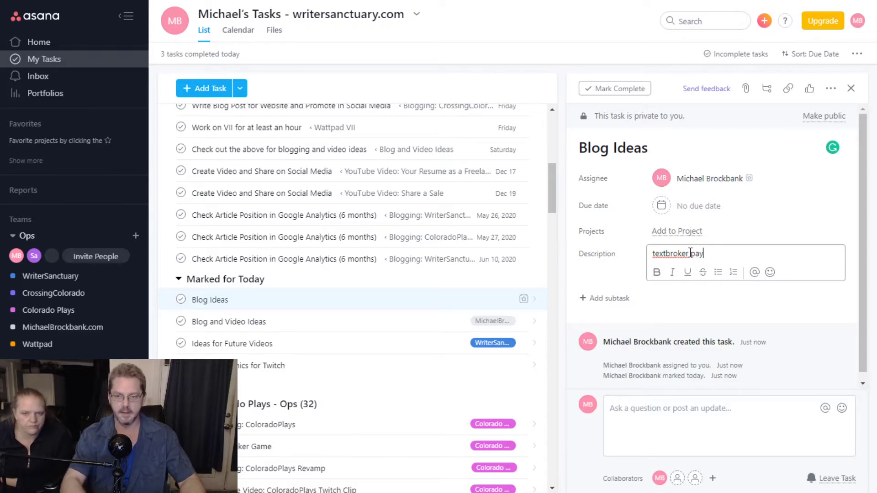
key("Return")
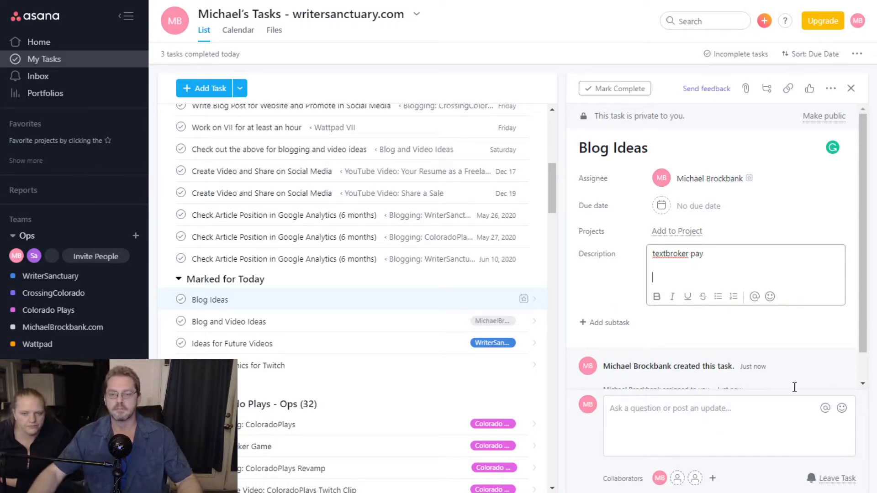
- Add the subtask 'Plan out above for blogs' to Blog Ideas
left_click(767, 89)
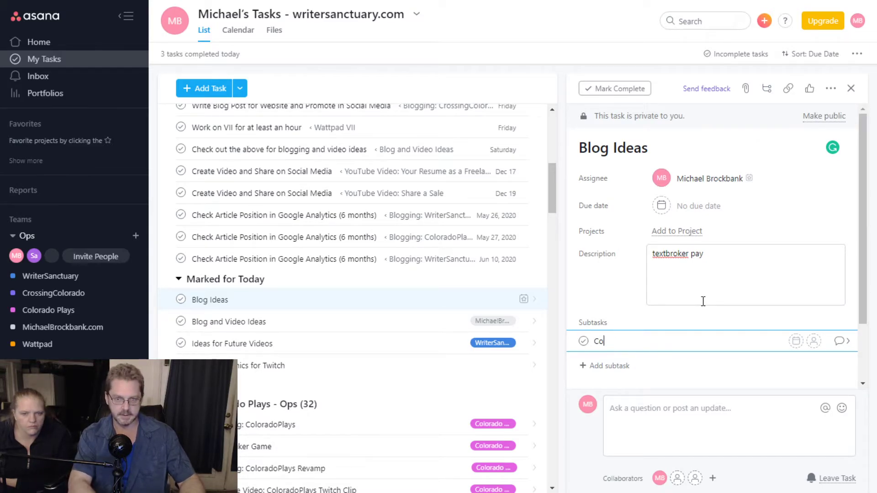
key("BackSpace")
key("BackSpace")
key("BackSpace")
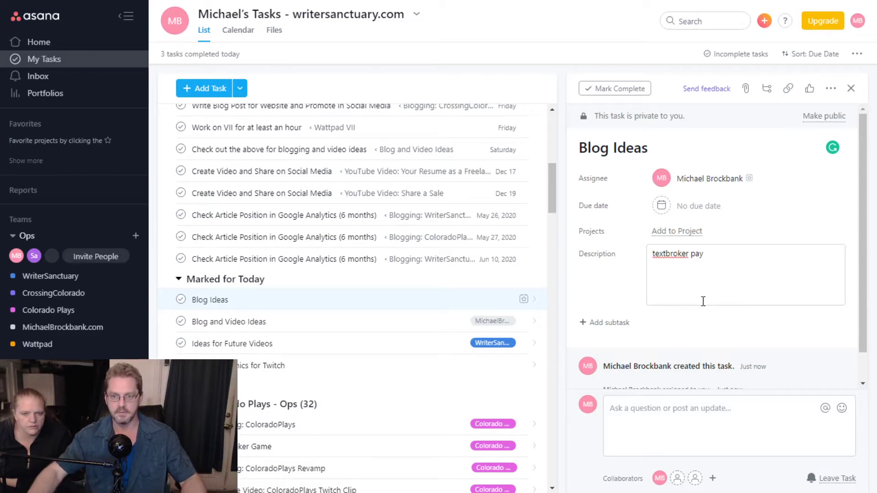
left_click(621, 324)
type("Plan ")
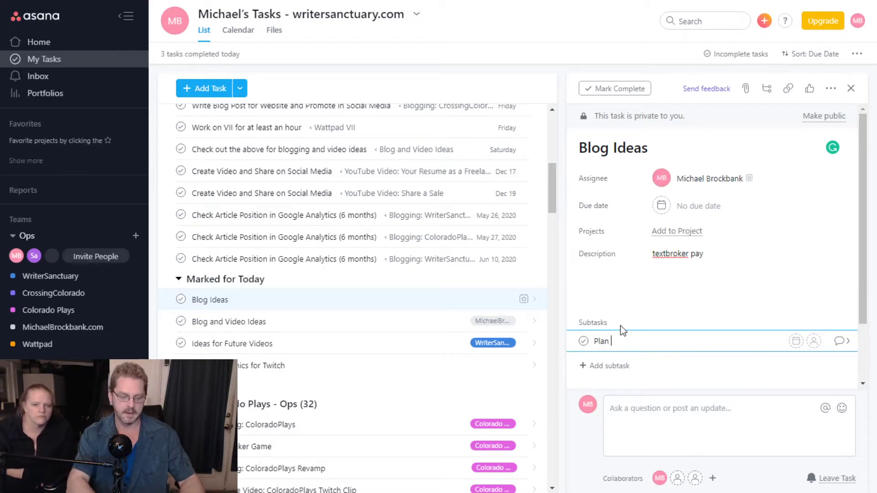
type("out above for blogs")
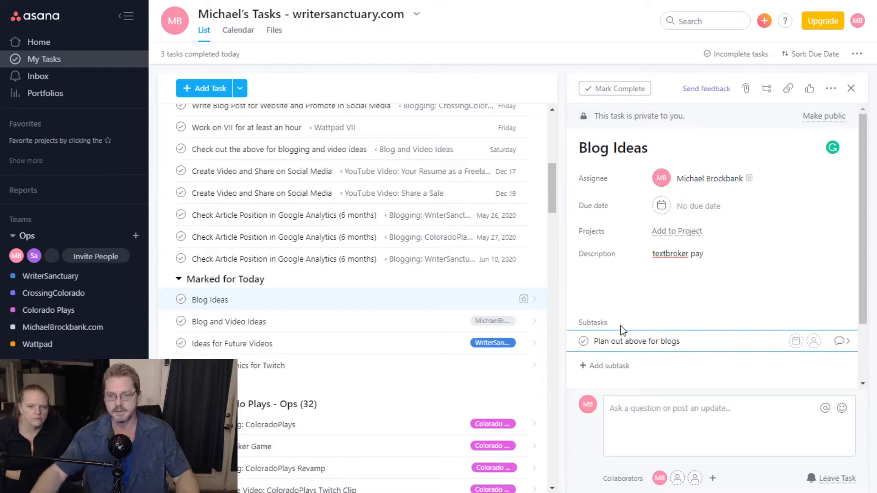
- Add a 'Medium review' line to the Blog Ideas description
left_click(738, 252)
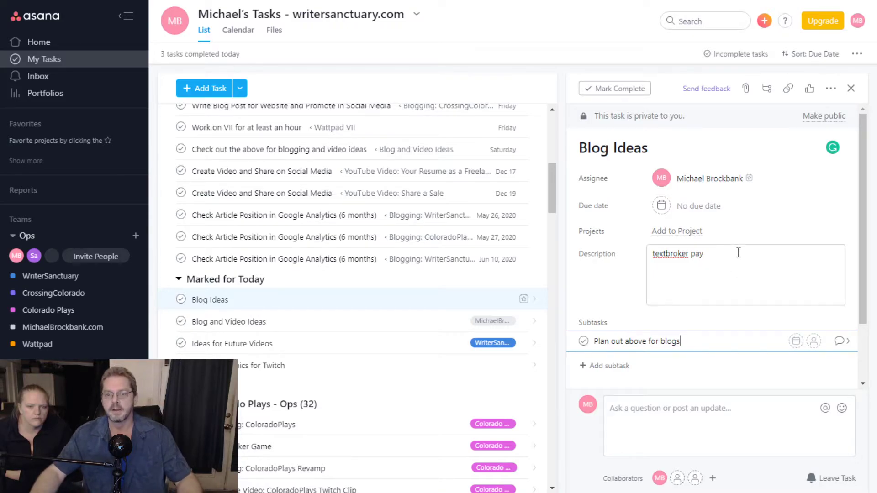
key("Return")
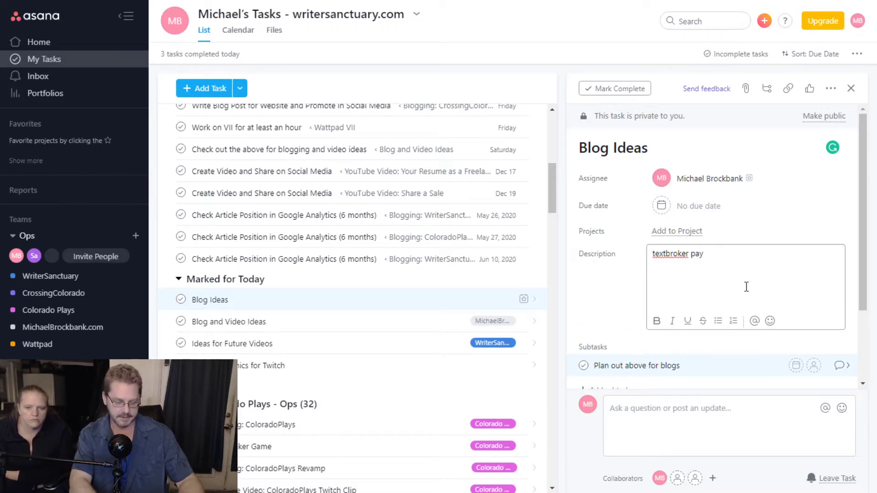
type("Medium review")
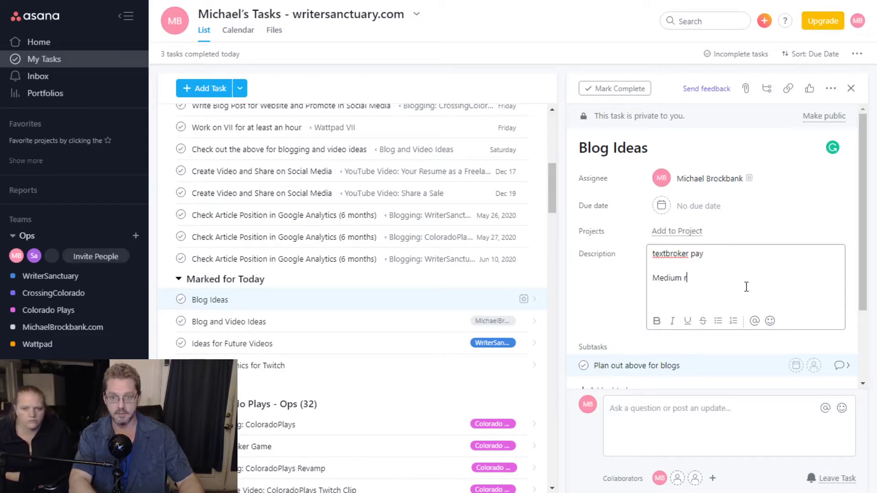
key("Return")
key("Return")
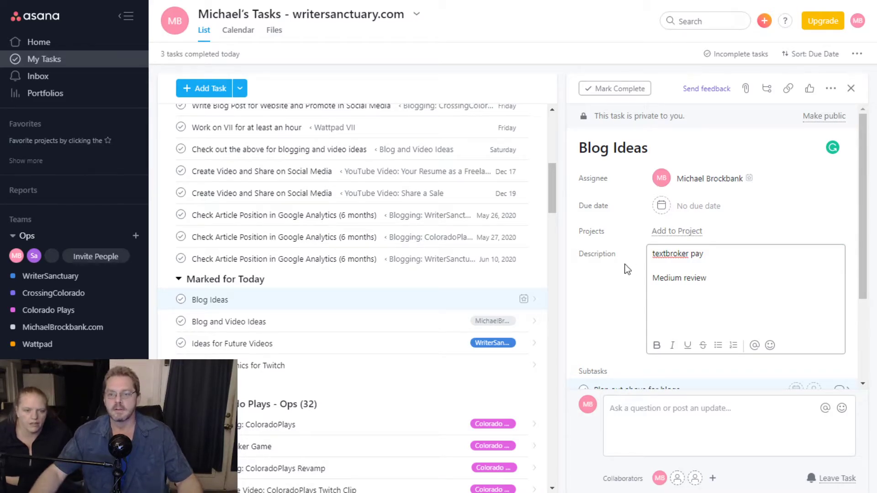
- Set the 'Plan out above for blogs' subtask due Friday, December 13, assigned to me
scroll(777, 342, "down", 3)
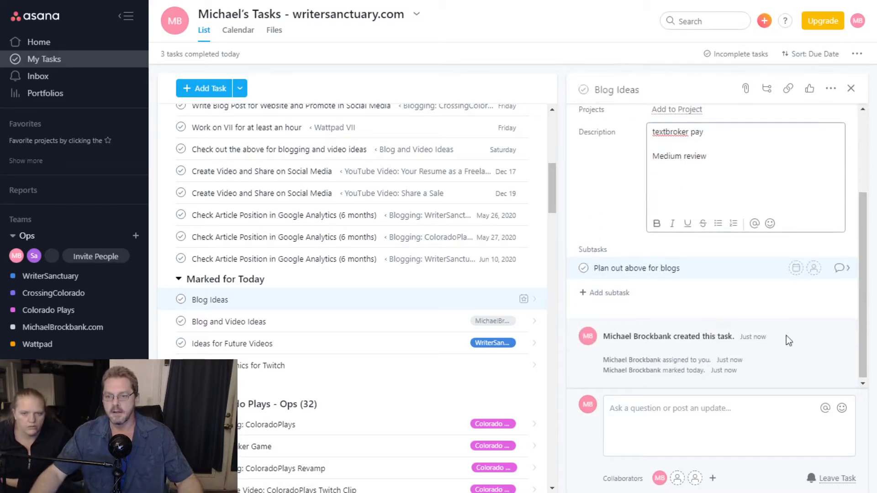
left_click(796, 268)
left_click(770, 357)
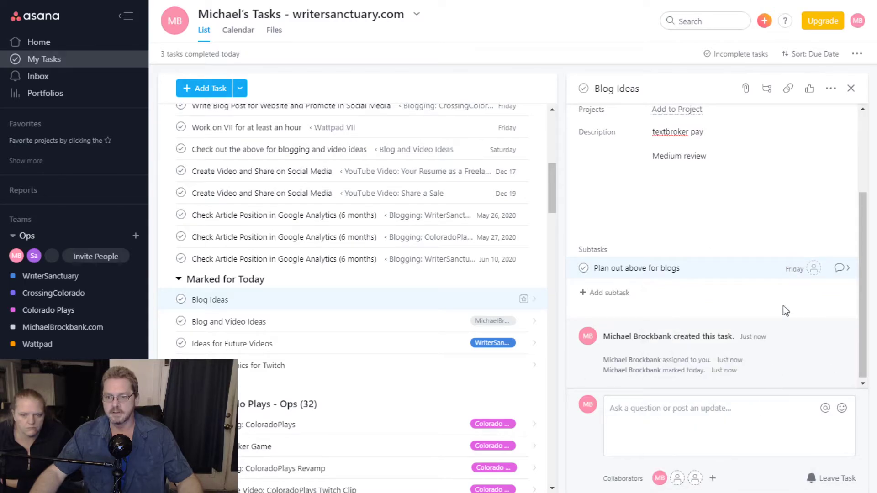
left_click(813, 269)
left_click(776, 321)
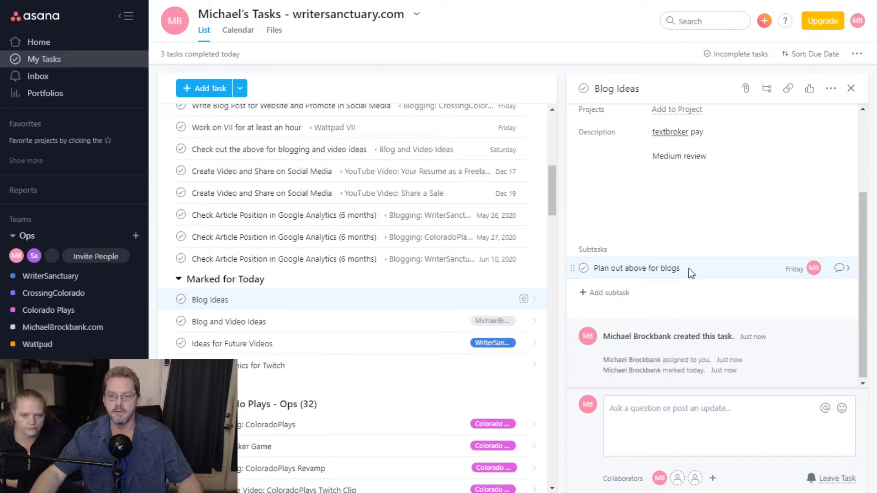
- Reopen the Blog Ideas description for editing
scroll(687, 286, "up", 3)
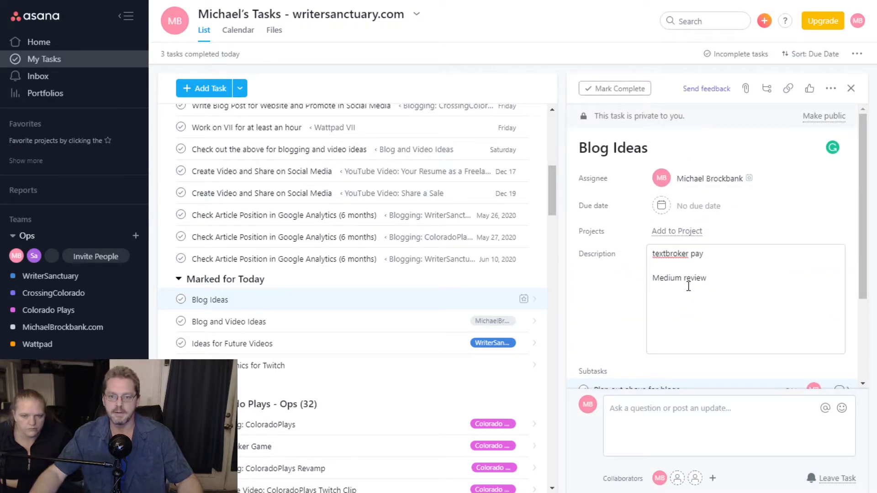
scroll(644, 315, "down", 3)
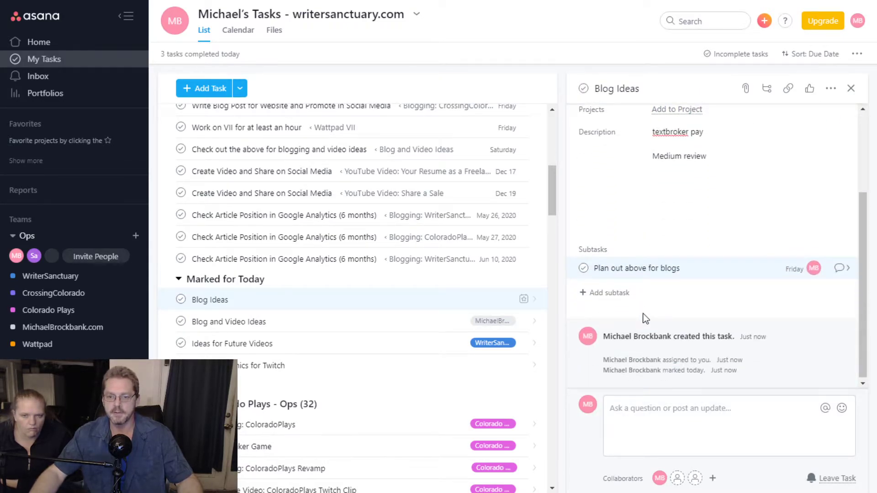
scroll(645, 315, "up", 3)
left_click(683, 307)
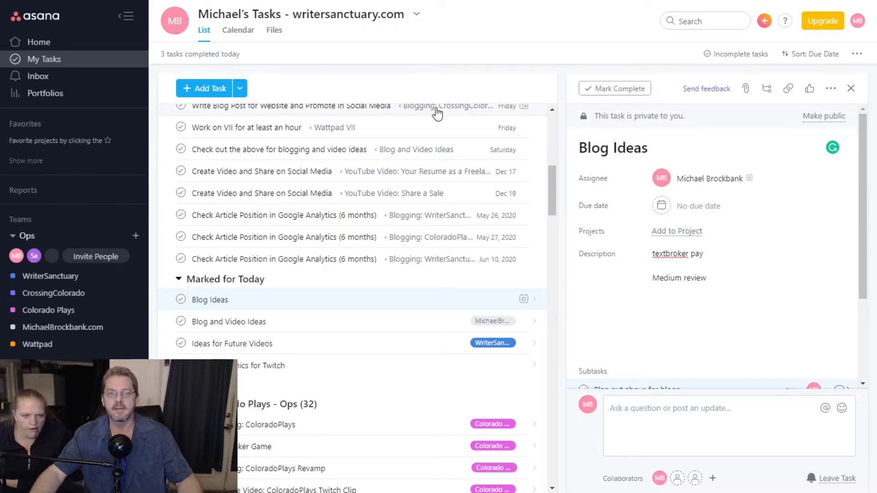
left_click(726, 306)
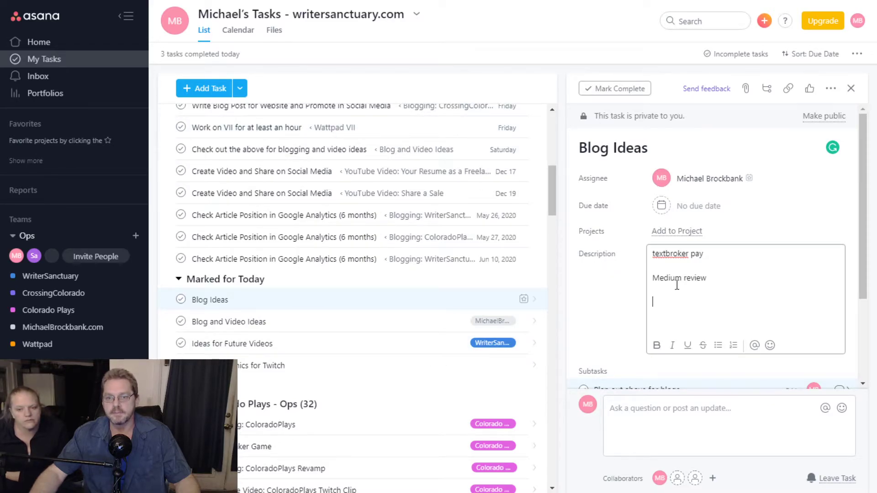
- Toggle the Blog Ideas task to public and then back to private
left_click_drag(599, 118, 689, 117)
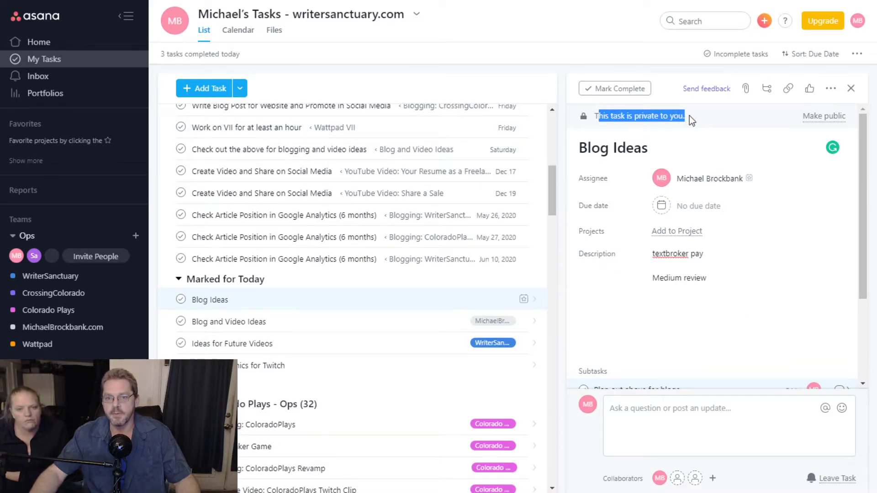
left_click(689, 117)
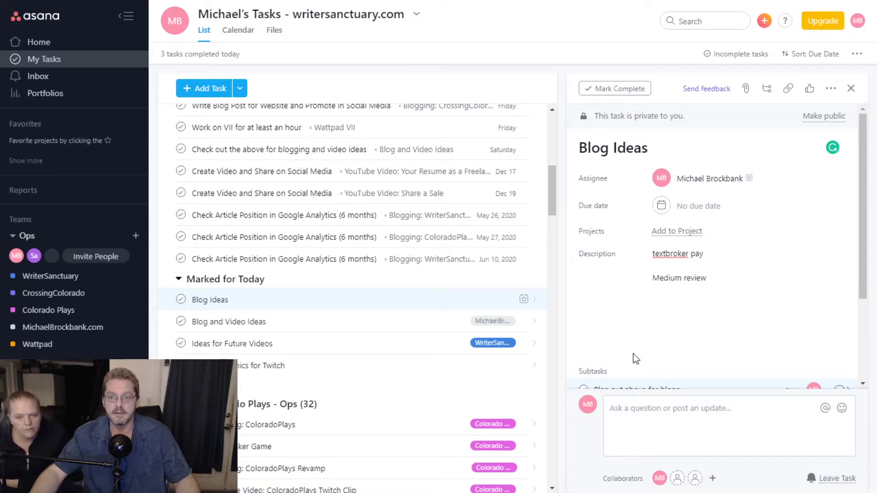
left_click(831, 120)
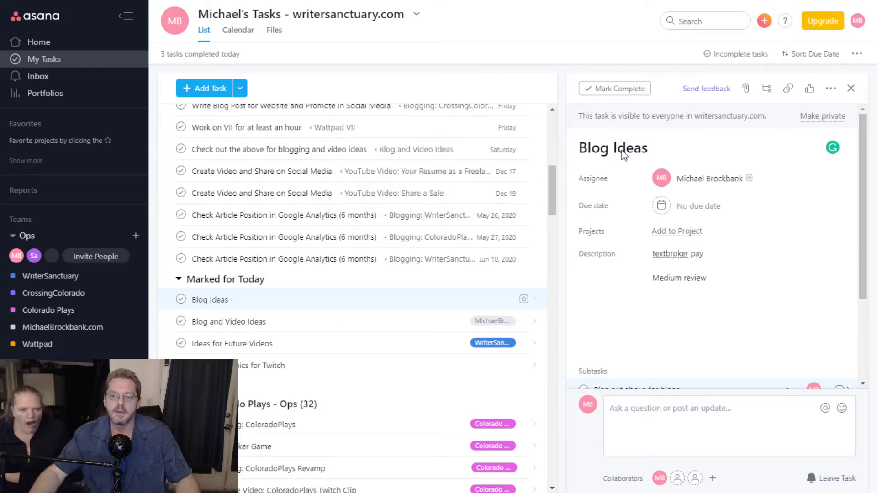
left_click(820, 120)
- Trim the blank lines after 'Medium review' so a single empty line remains
left_click(698, 338)
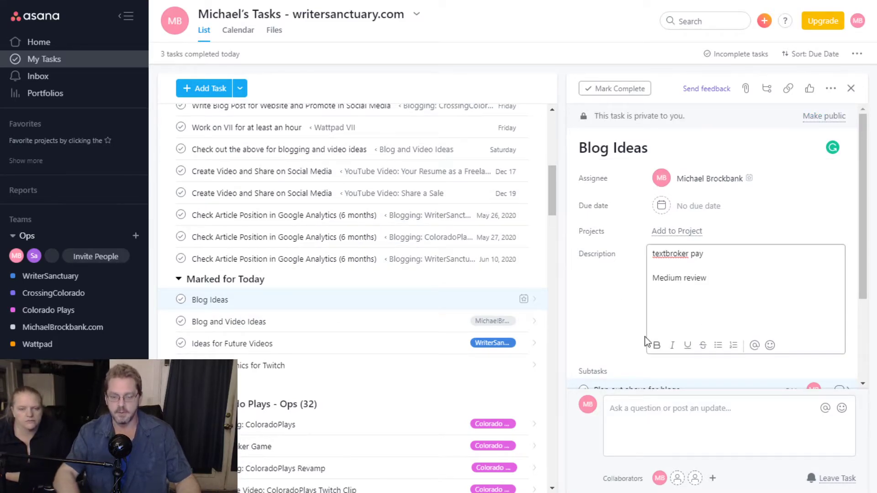
key("BackSpace")
key("BackSpace")
key("BackSpace")
key("Return")
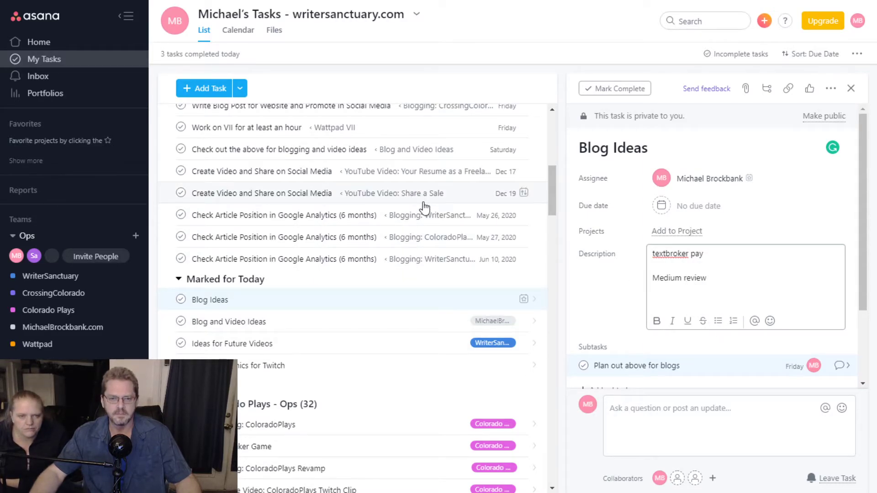
scroll(413, 206, "up", 6)
scroll(421, 216, "up", 2)
scroll(421, 216, "down", 5)
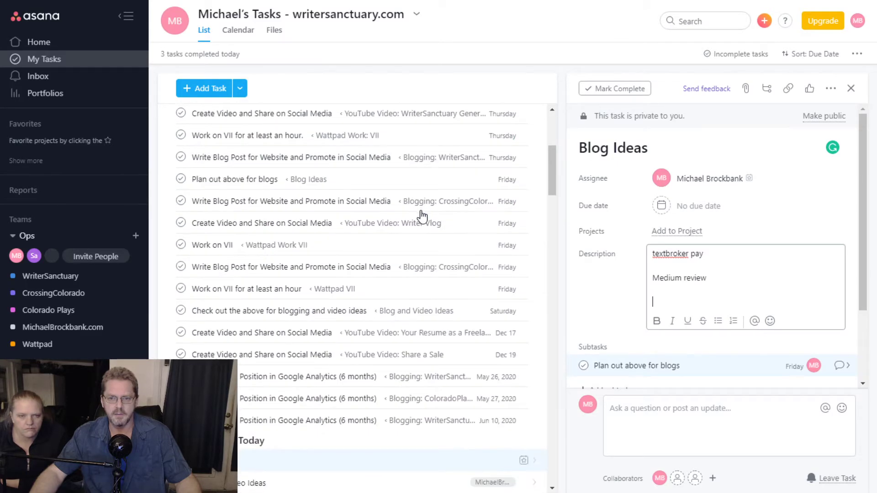
scroll(422, 216, "up", 5)
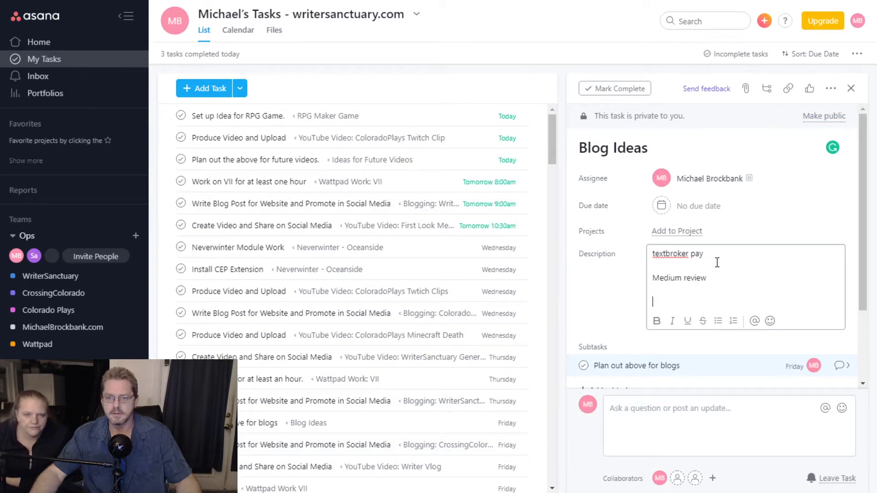
left_click(715, 18)
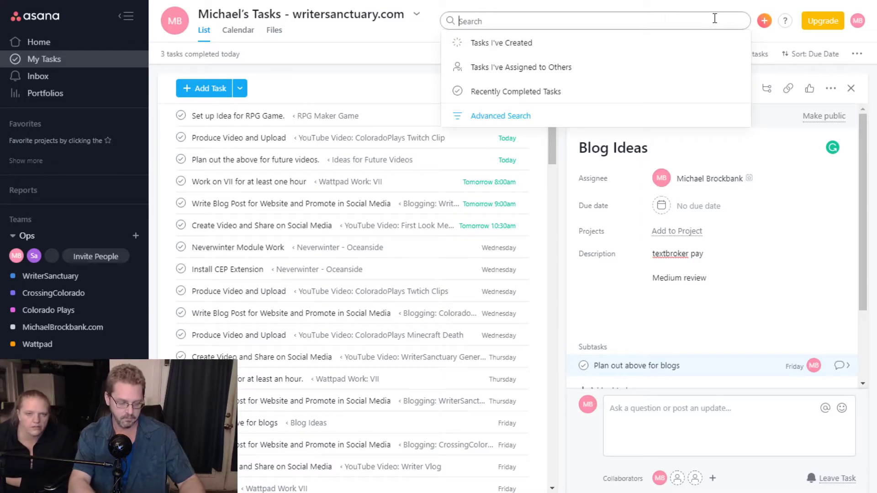
- Search for 'writer vlog' and open the 'YouTube Video: WriterSanctuary Writer Vlog' task
type("writer vlog")
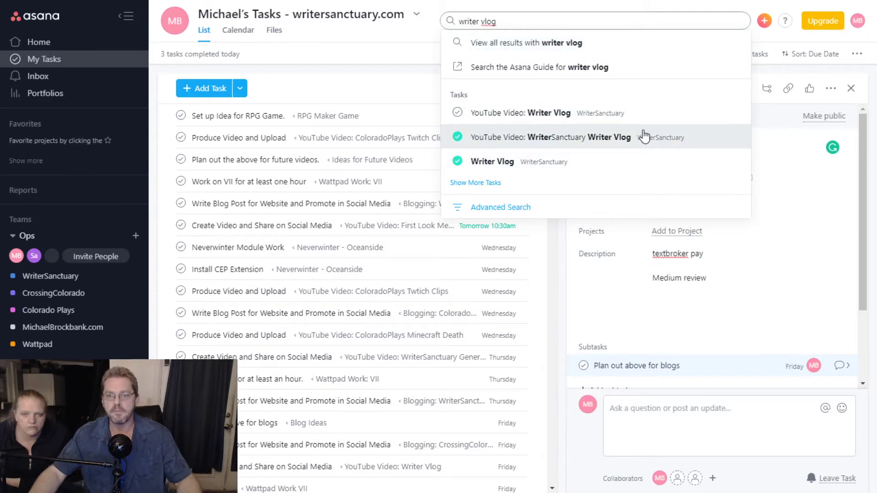
left_click(644, 136)
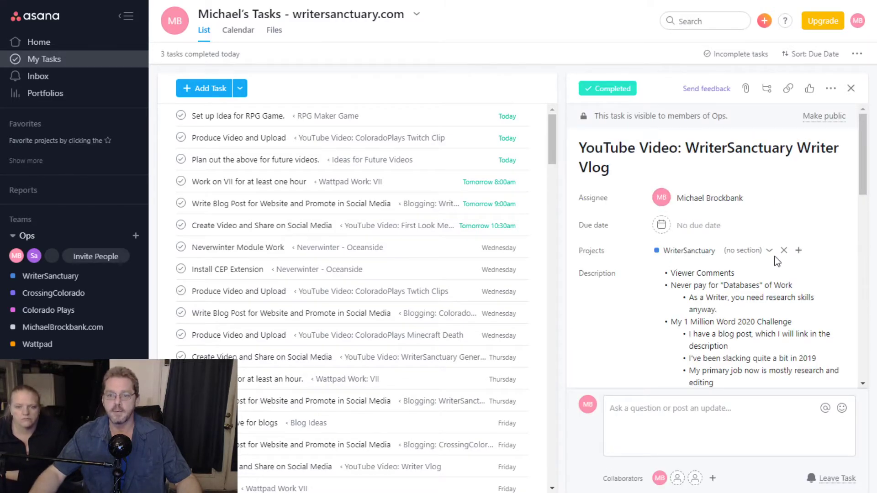
- Read through the Writer Vlog task's description, then close it to return to My Tasks
scroll(776, 261, "down", 1)
scroll(775, 256, "down", 1)
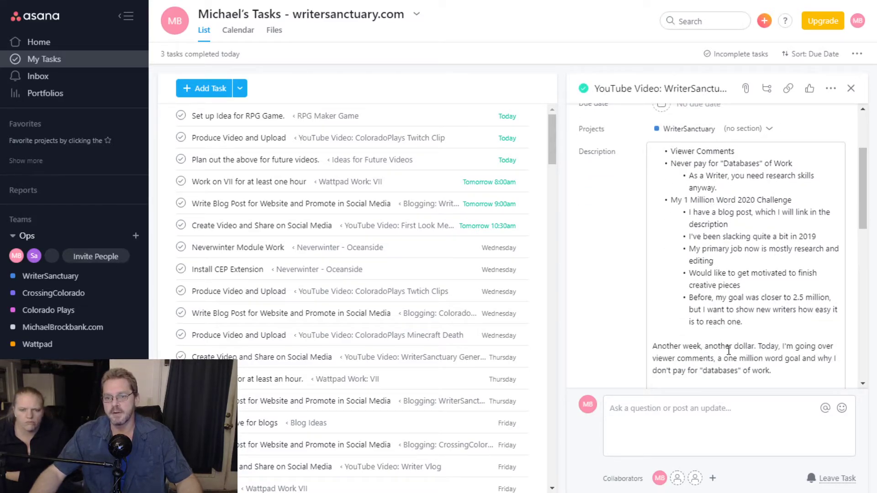
scroll(772, 322, "up", 1)
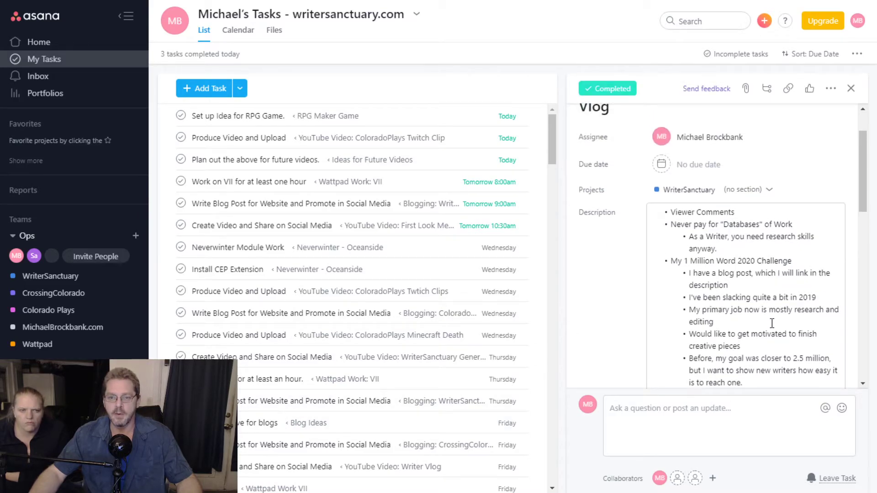
scroll(770, 324, "down", 1)
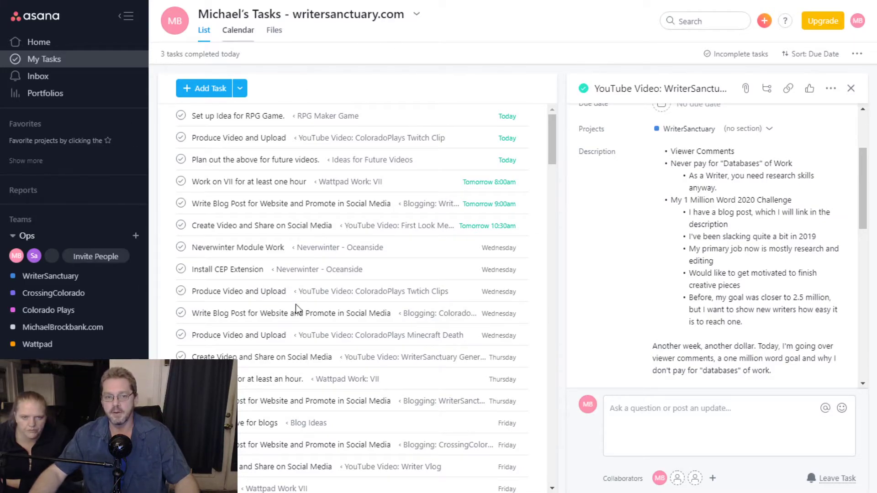
left_click(662, 208)
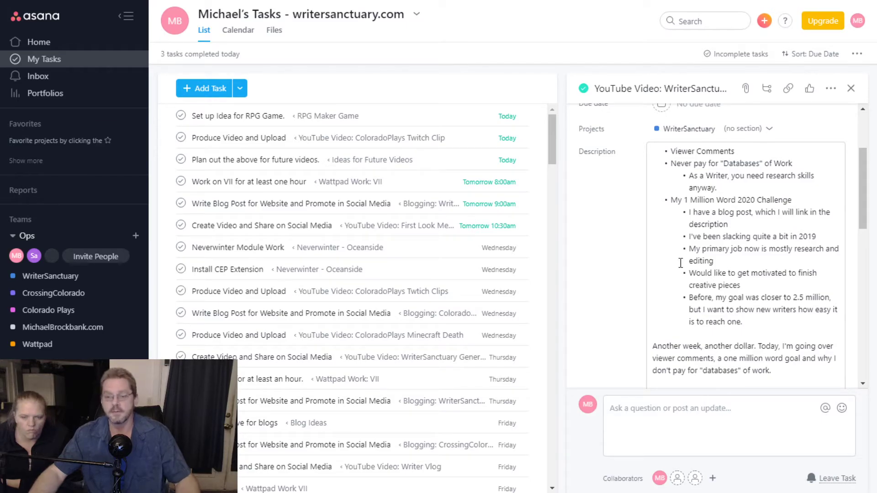
scroll(746, 300, "up", 2)
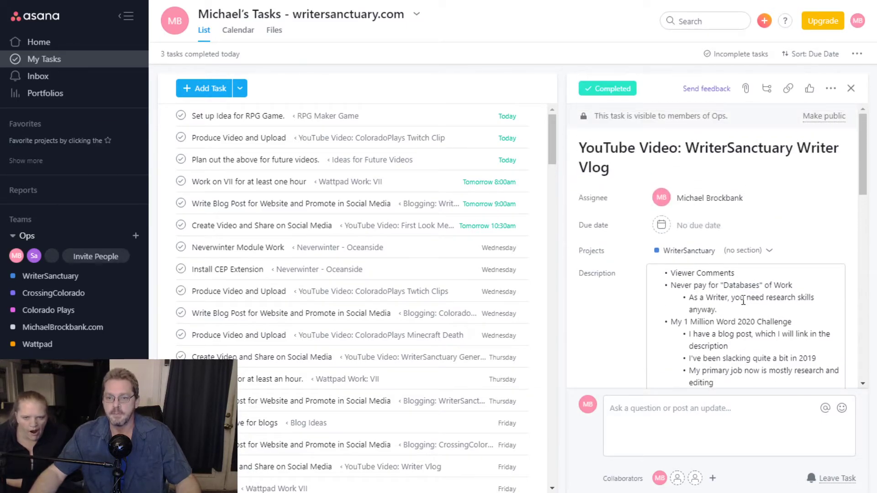
scroll(745, 300, "down", 5)
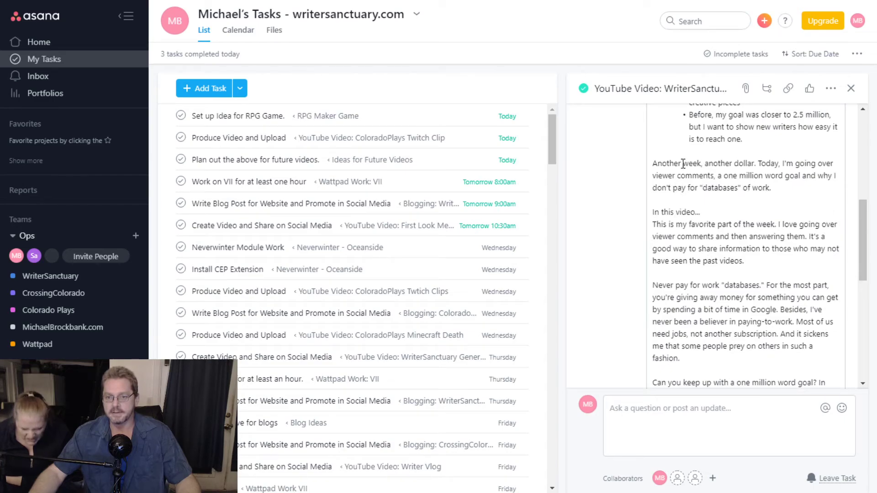
scroll(774, 288, "down", 3)
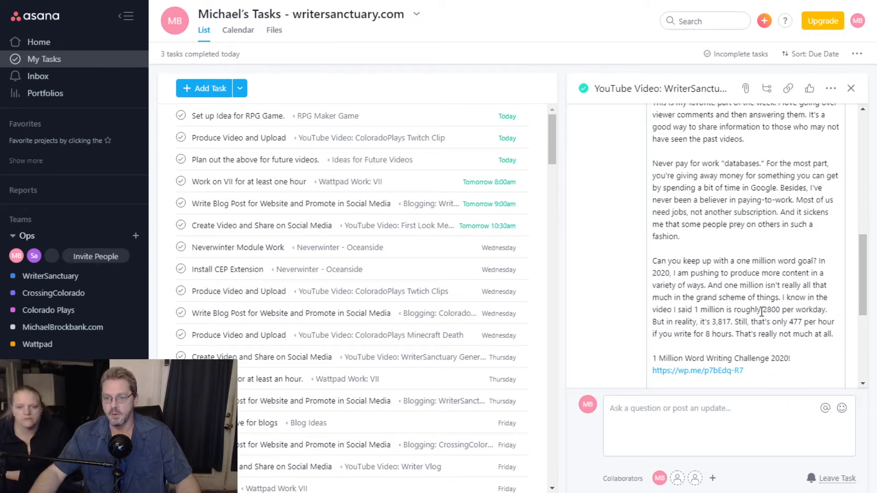
scroll(762, 312, "up", 10)
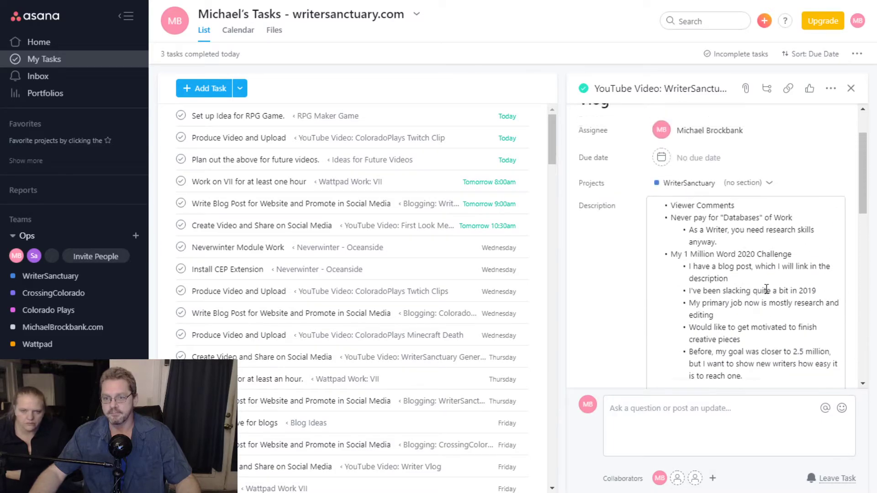
scroll(766, 289, "up", 2)
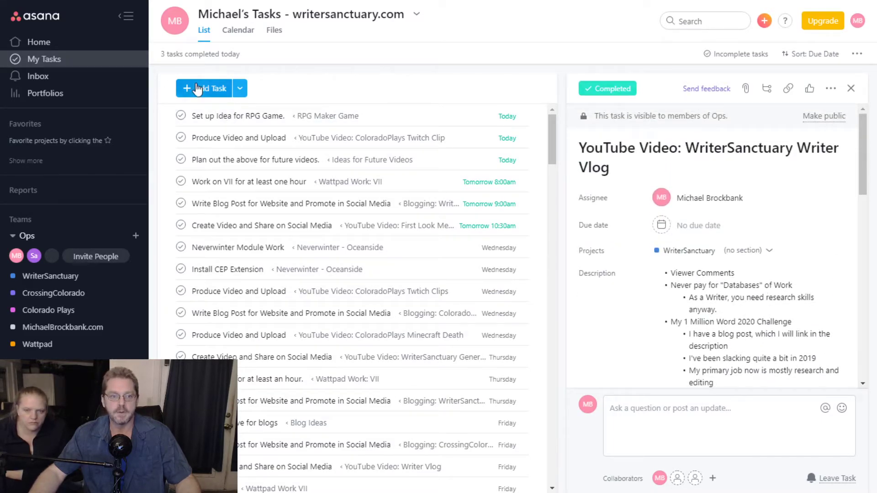
left_click(34, 59)
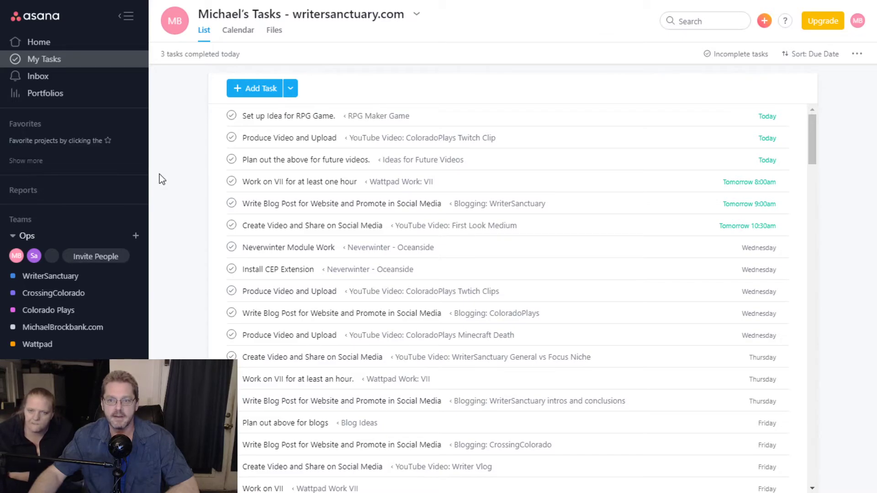
left_click(805, 54)
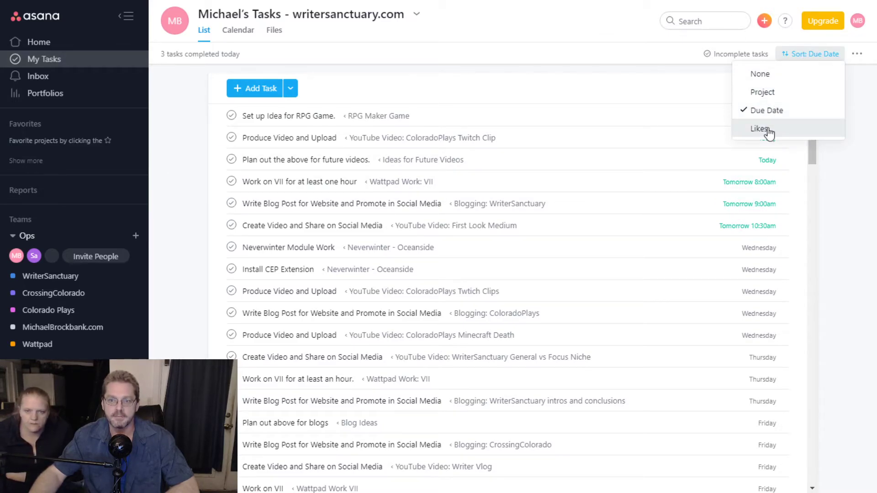
left_click(854, 241)
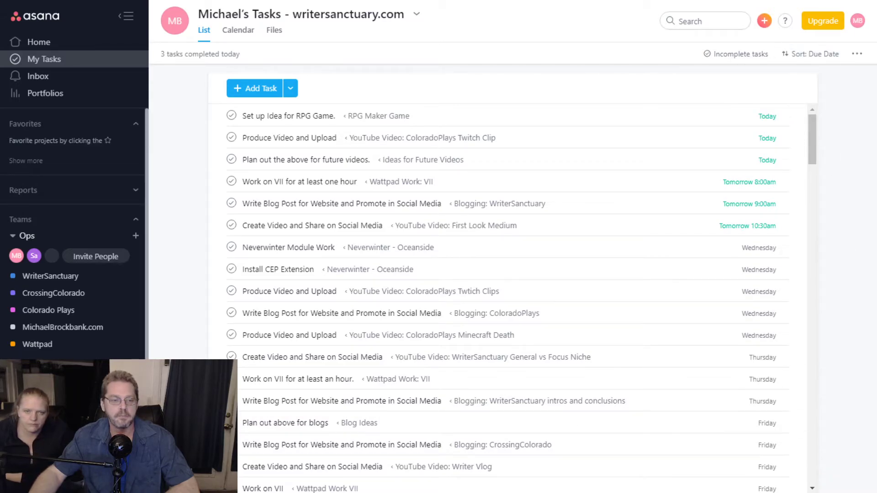
left_click(754, 54)
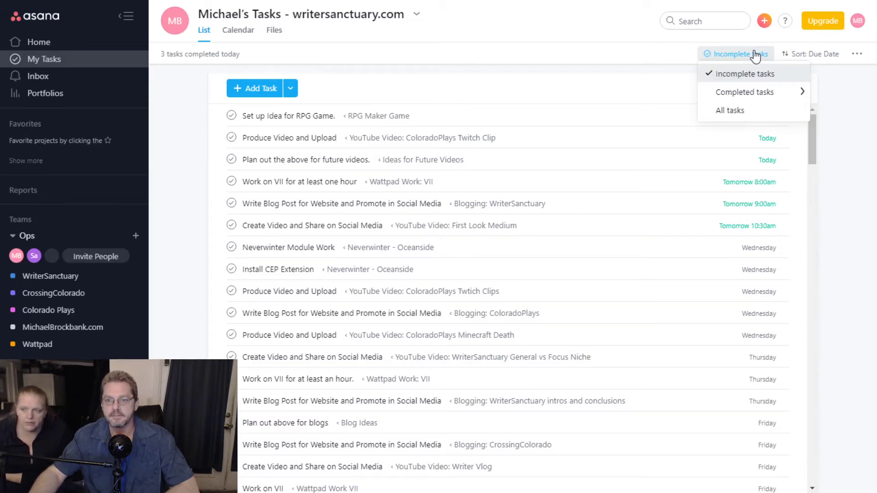
left_click(852, 113)
left_click(857, 54)
left_click(860, 55)
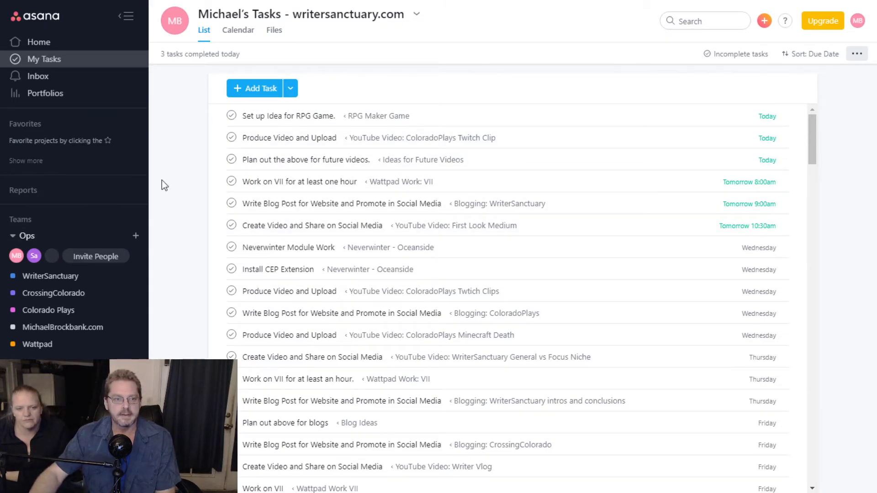
- Visit Portfolios and Workload, then browse the report of tasks I created
left_click(67, 99)
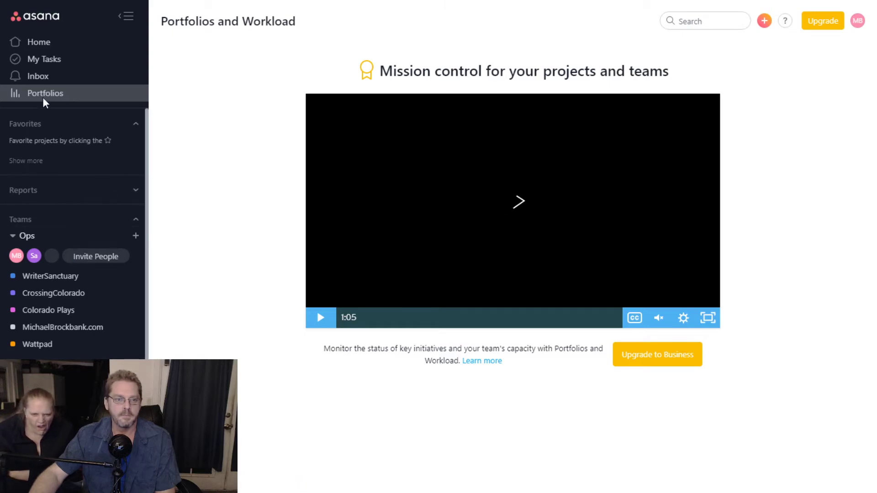
left_click(47, 60)
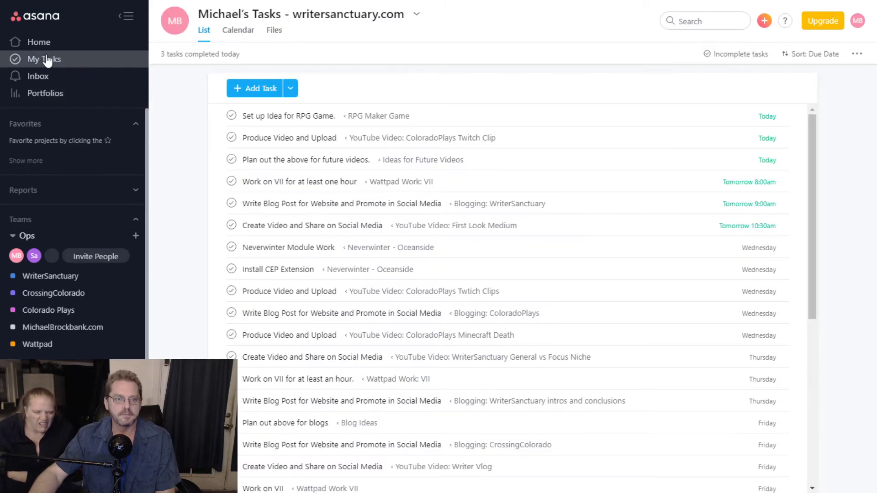
left_click(111, 192)
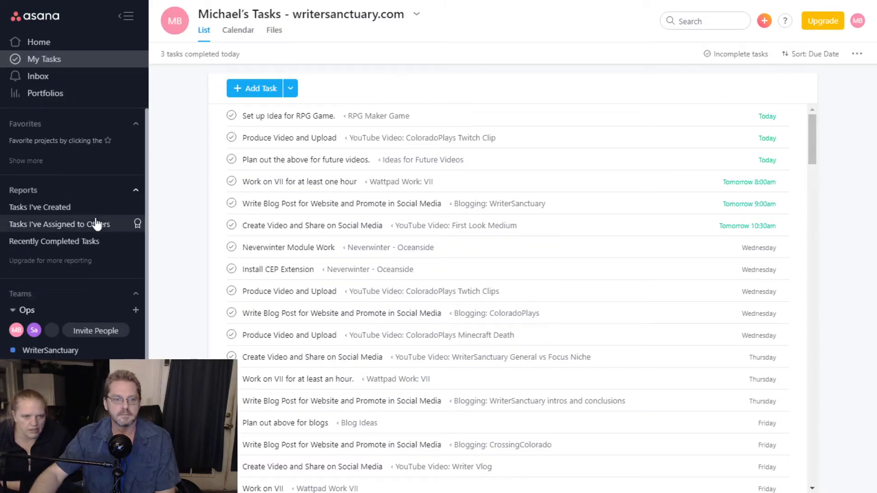
left_click(68, 208)
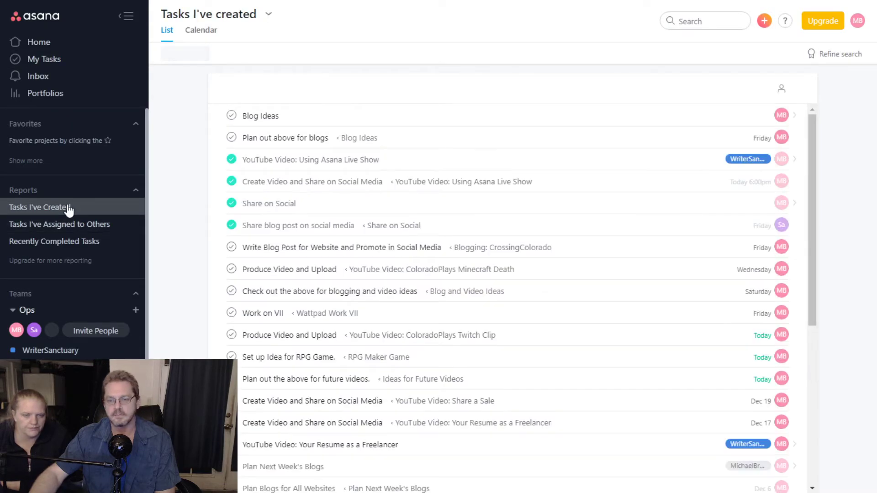
scroll(338, 227, "down", 2)
scroll(338, 227, "down", 15)
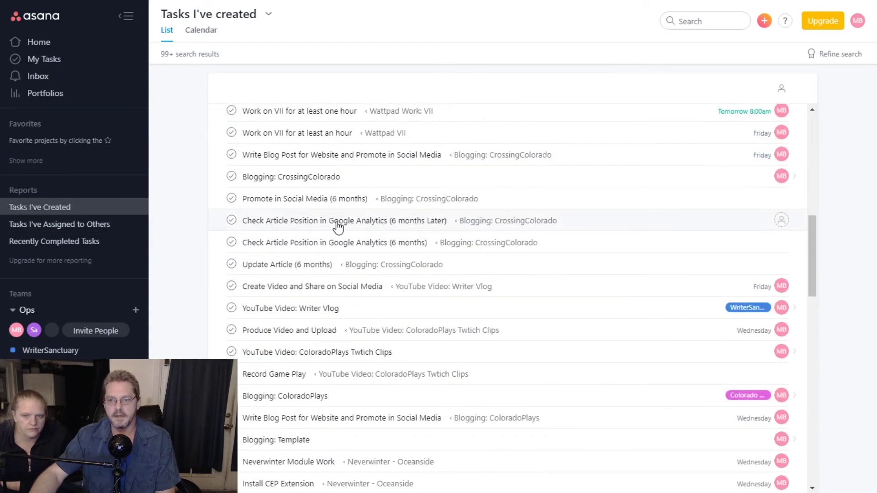
scroll(338, 227, "down", 15)
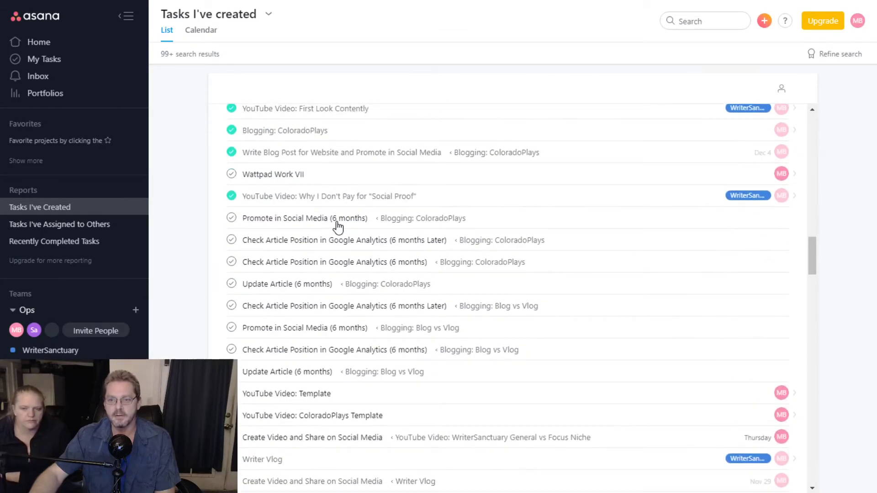
scroll(328, 226, "up", 5)
scroll(328, 226, "up", 20)
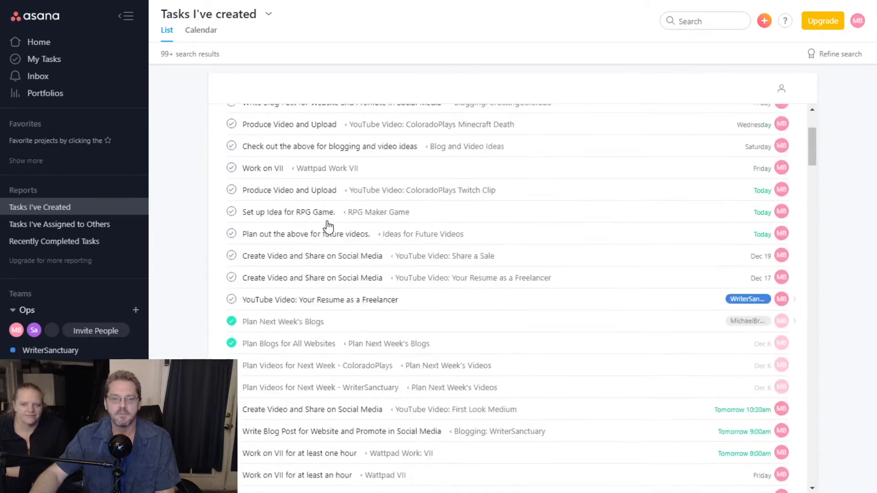
- Check the assigned-to-others and recently completed reports, then open 'Work on VII for at least one hour'
left_click(81, 227)
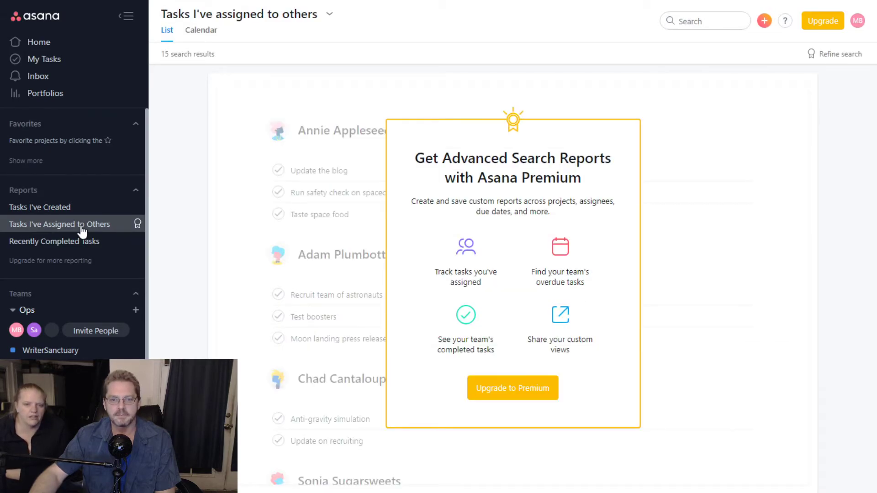
left_click(83, 242)
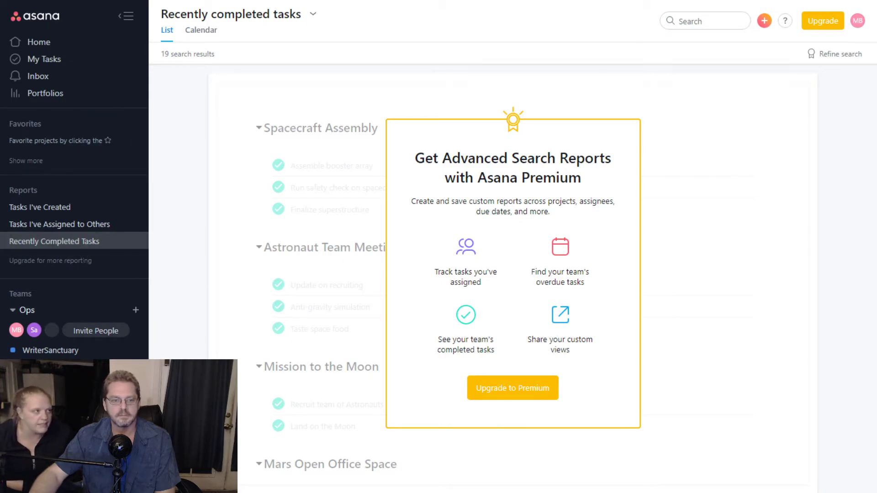
left_click(60, 66)
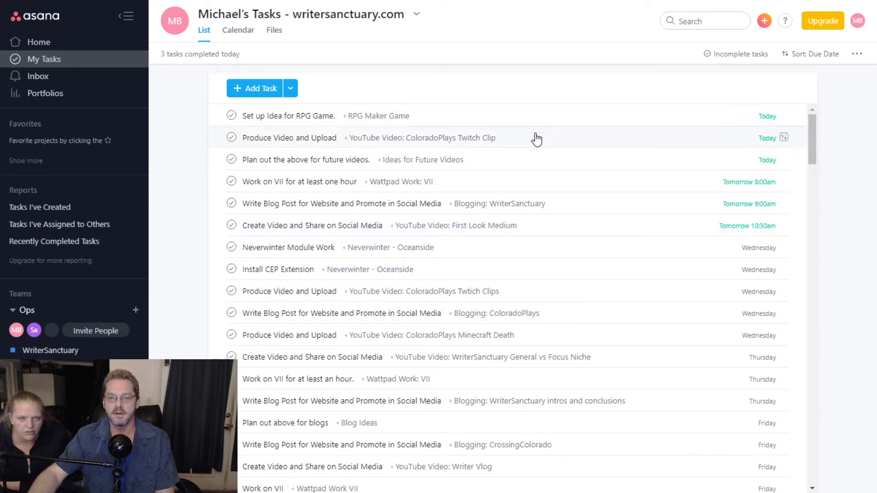
left_click(539, 185)
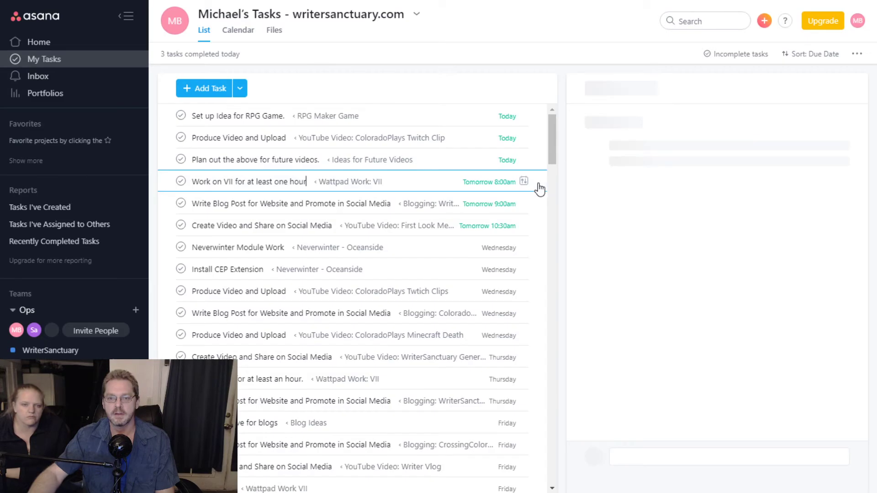
- Attach bigstock-Confident-Guy-In-Front-Of-Many-303365278.jpg to the Work on VII task and preview it full size
scroll(749, 322, "down", 1)
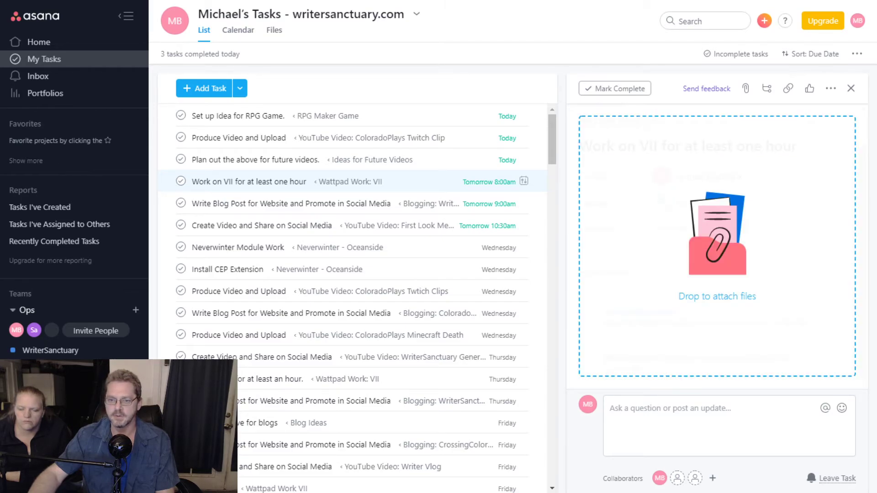
left_click_drag(716, 302, 717, 306)
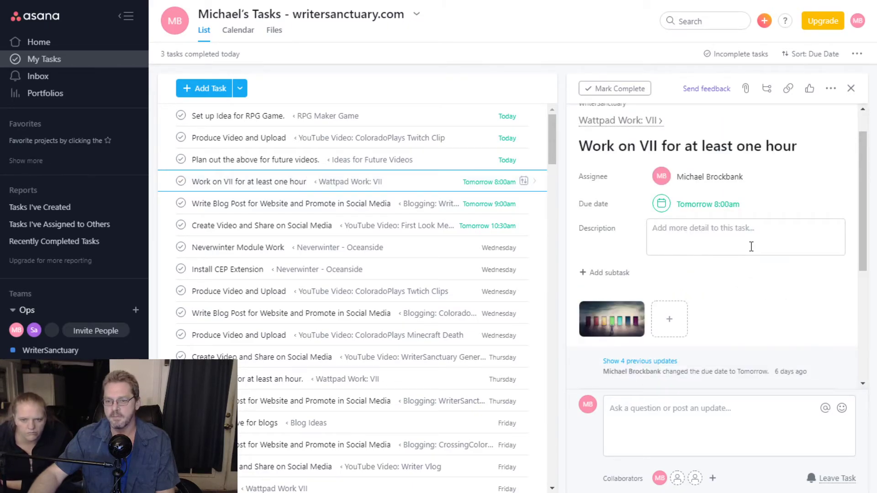
scroll(751, 247, "down", 5)
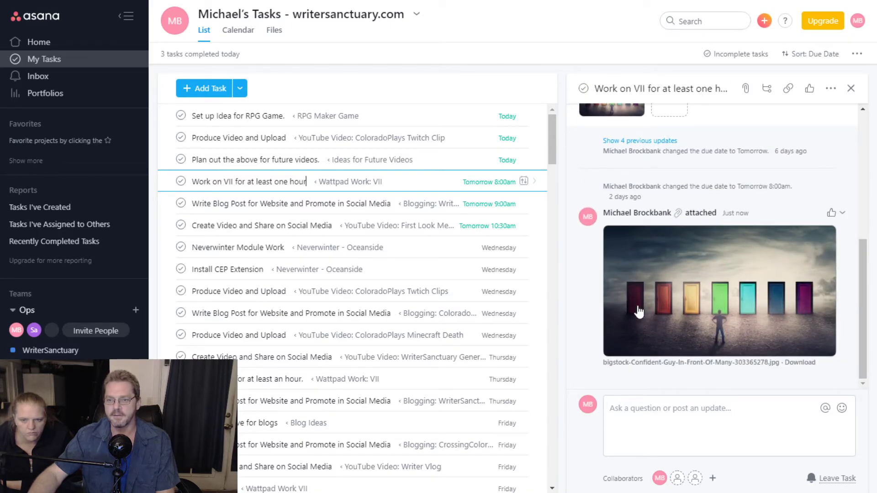
scroll(744, 292, "up", 5)
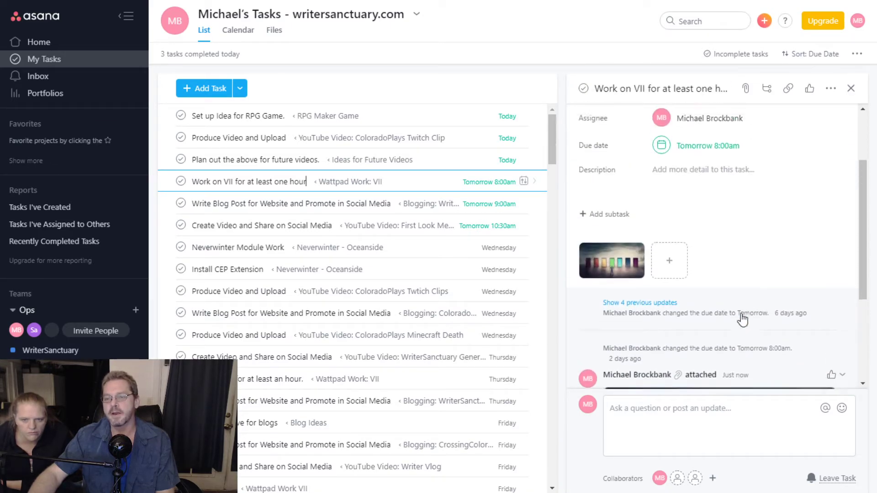
scroll(745, 292, "down", 5)
scroll(749, 202, "up", 5)
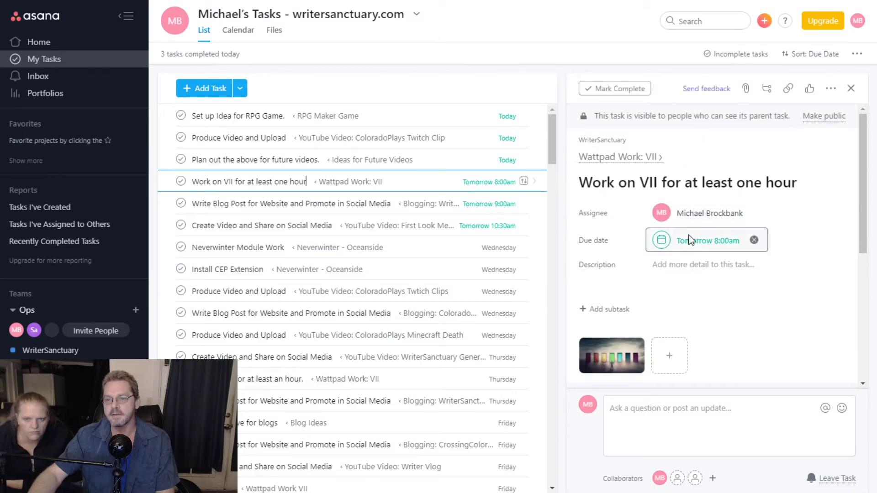
scroll(699, 254, "down", 3)
scroll(696, 332, "down", 3)
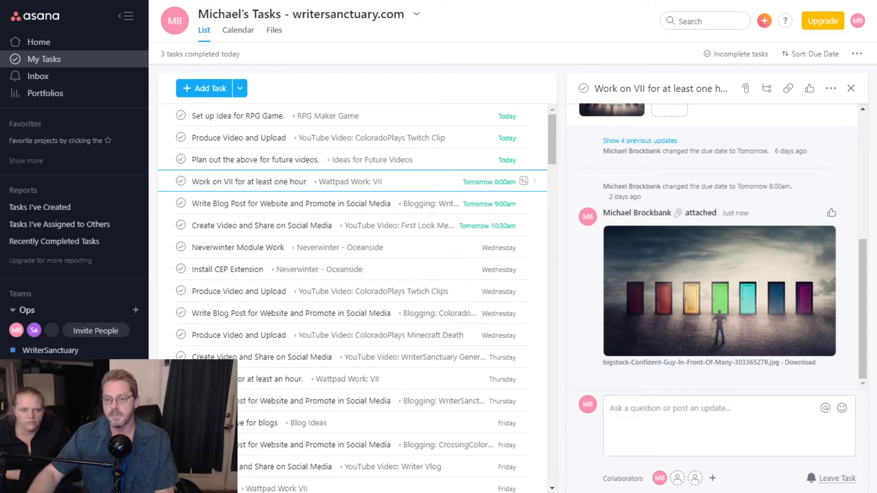
left_click(748, 287)
- View the attached door image full size, then like the image attachment
left_click(749, 288)
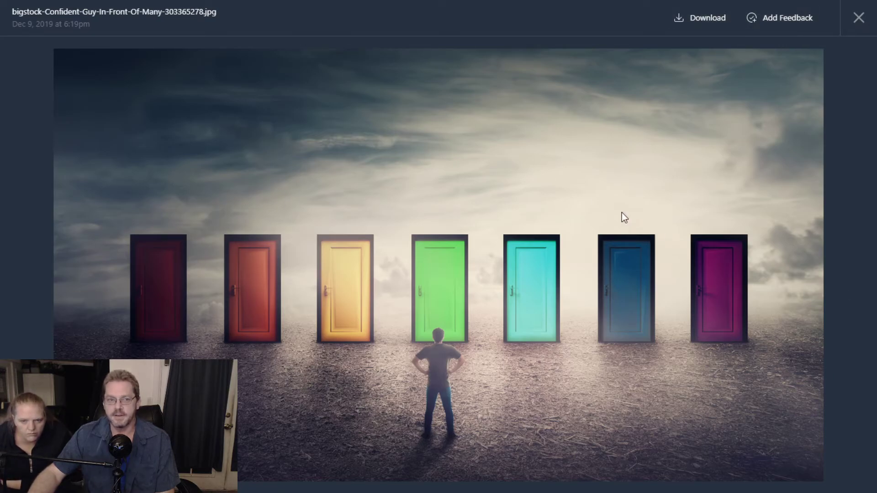
left_click(859, 17)
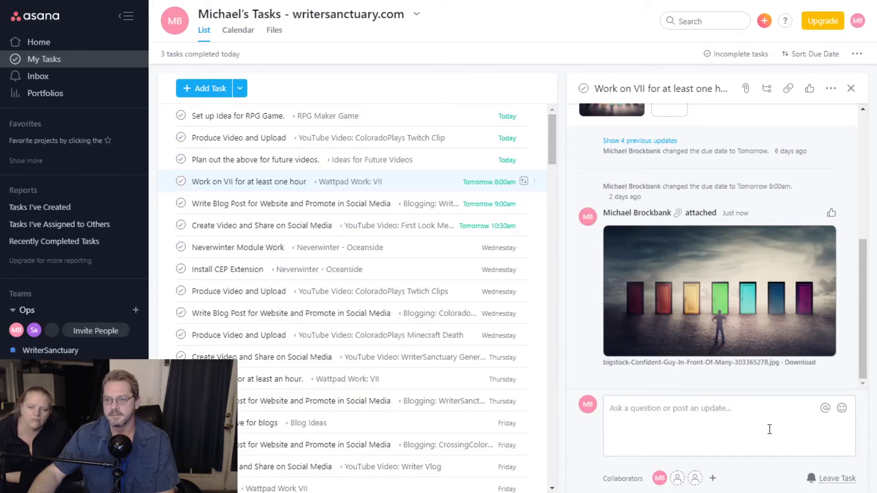
left_click(831, 213)
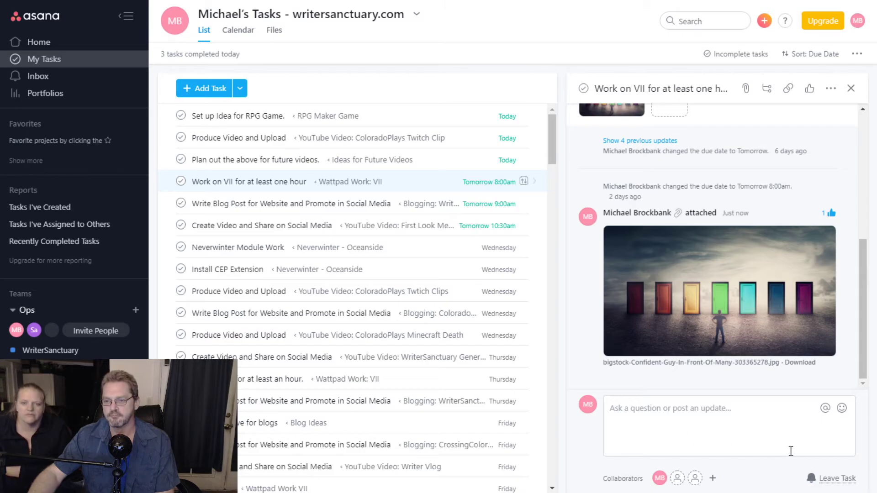
scroll(747, 174, "up", 3)
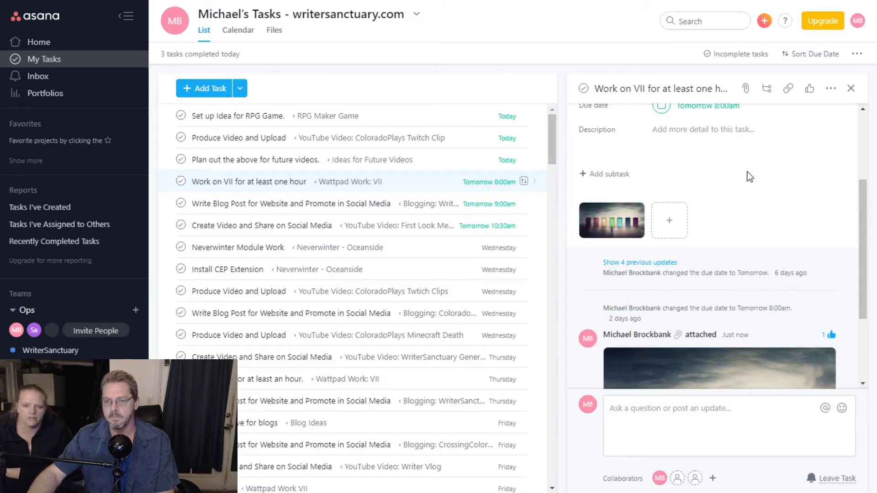
scroll(817, 265, "down", 3)
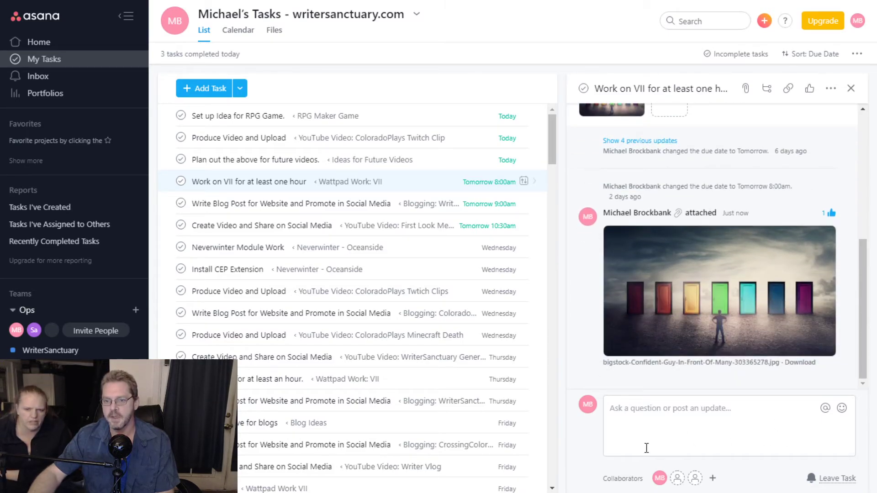
- Post the comment 'I like this a lot!' on the task
left_click(681, 423)
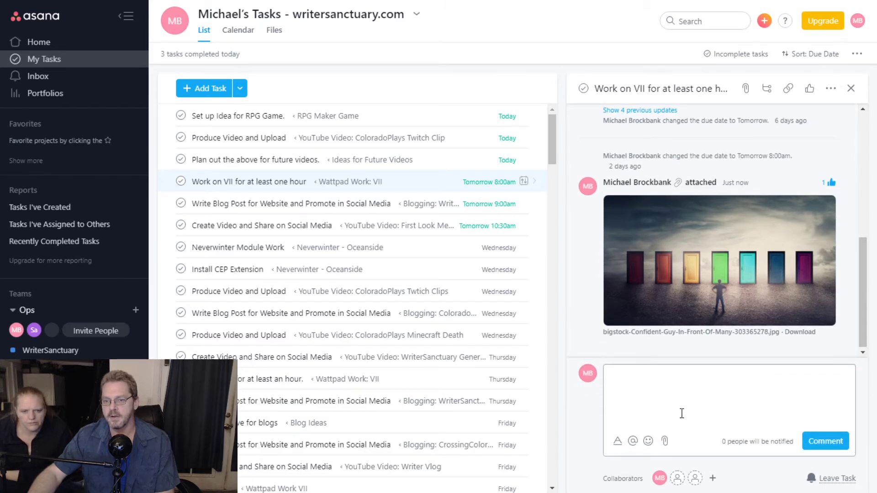
left_click(582, 394)
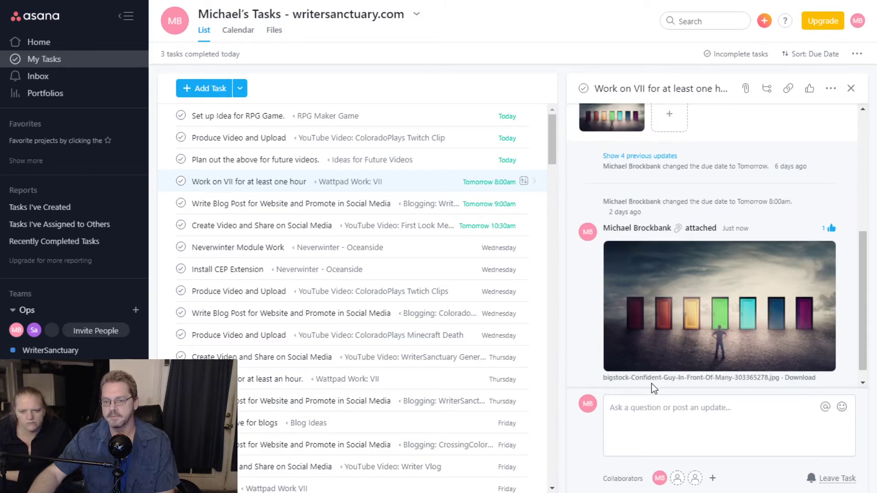
left_click(694, 413)
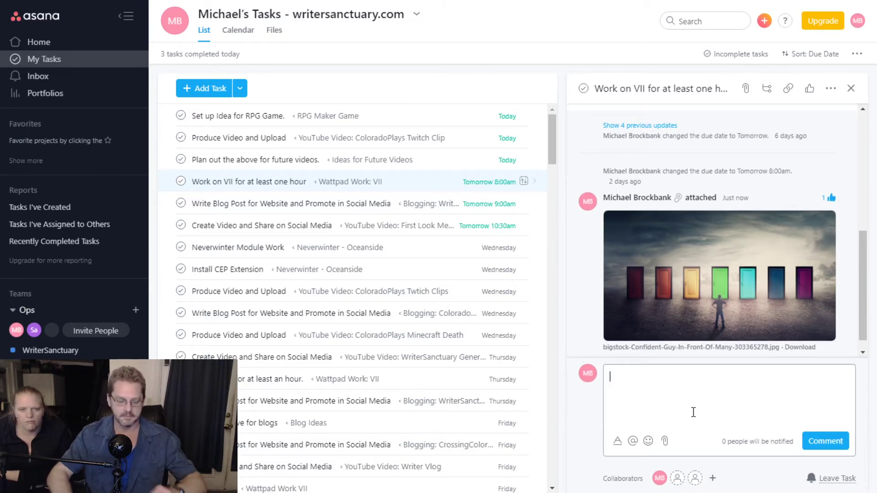
type("I like this ")
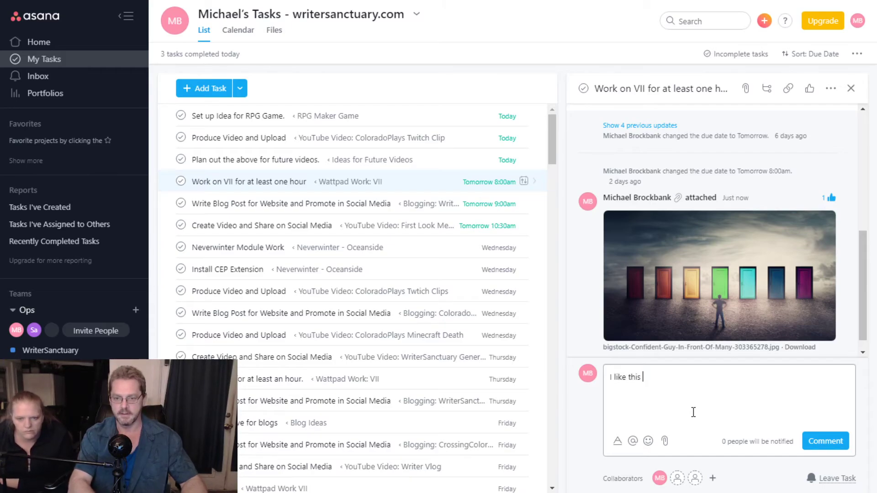
type("a lot!")
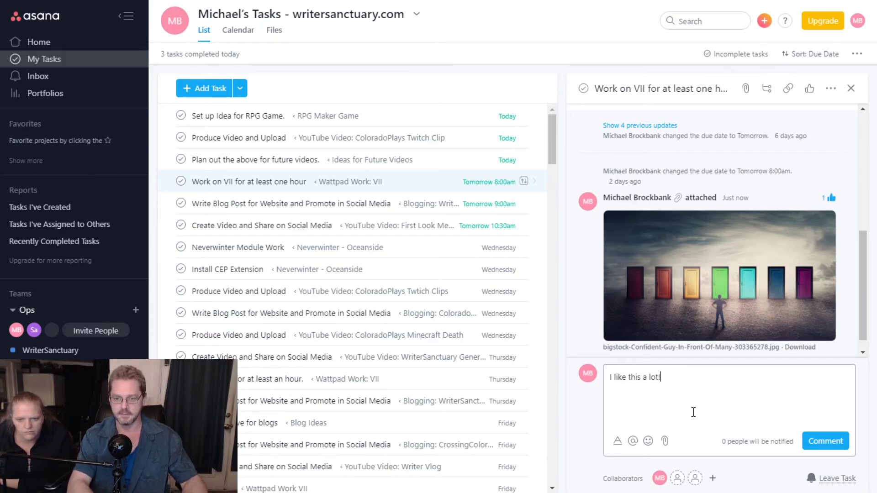
key("Return")
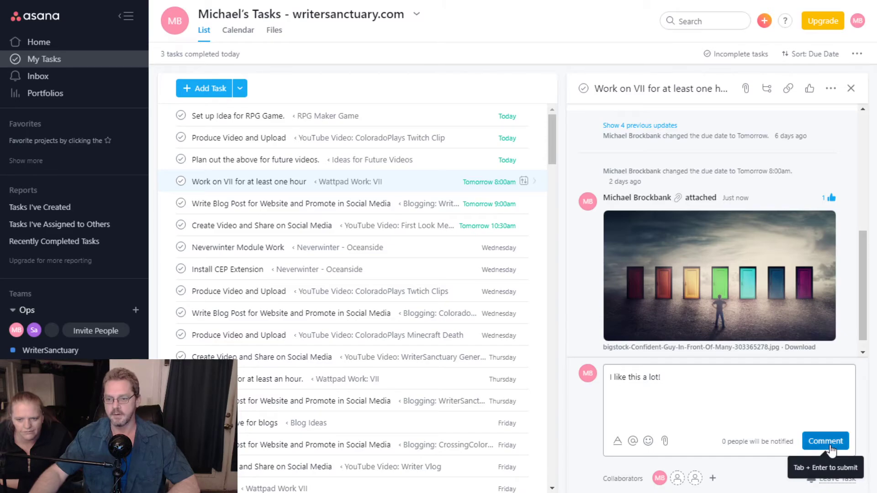
left_click(818, 444)
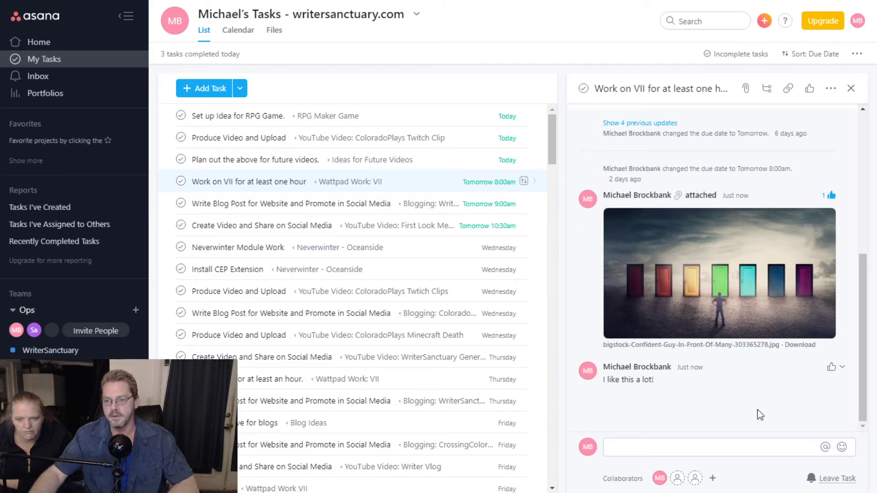
scroll(759, 416, "up", 5)
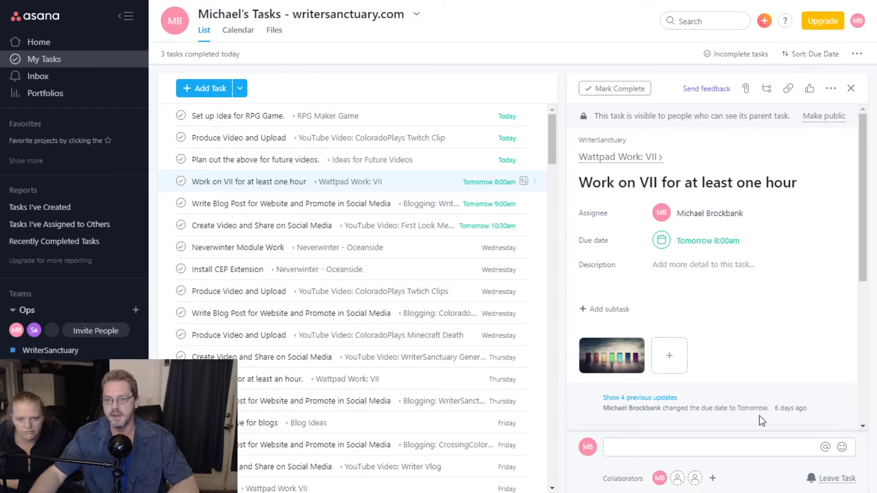
scroll(759, 416, "down", 4)
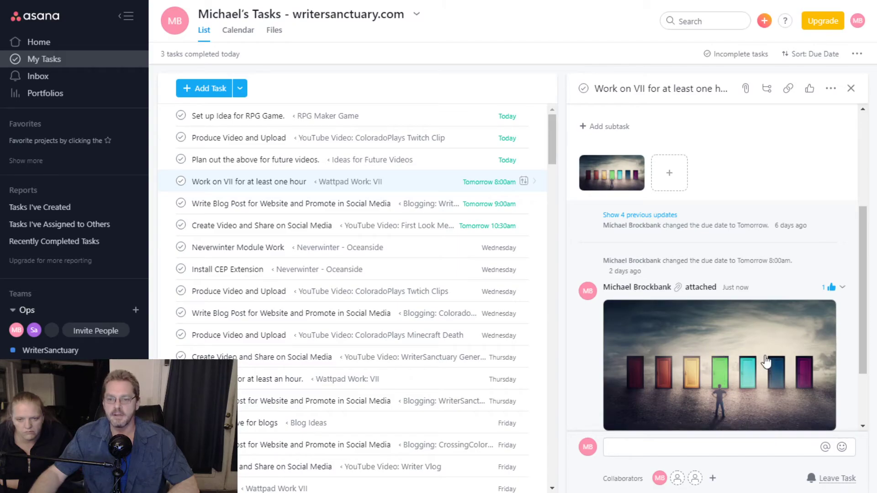
left_click(671, 172)
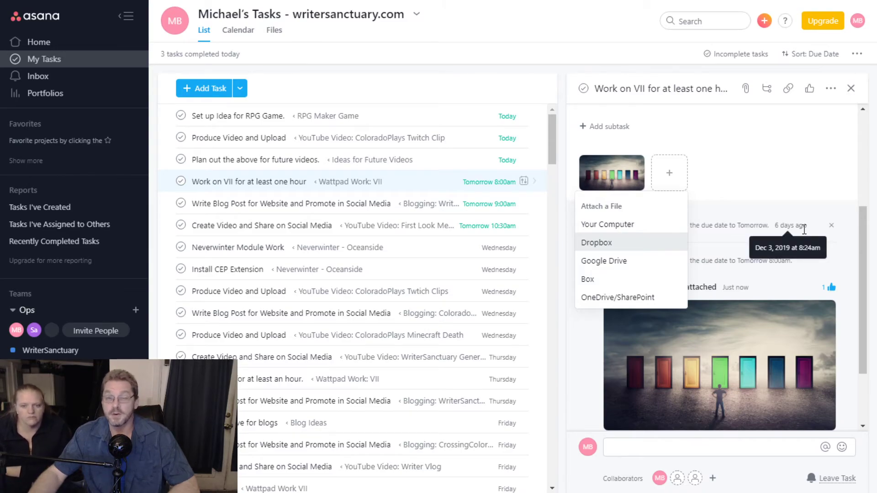
left_click(761, 167)
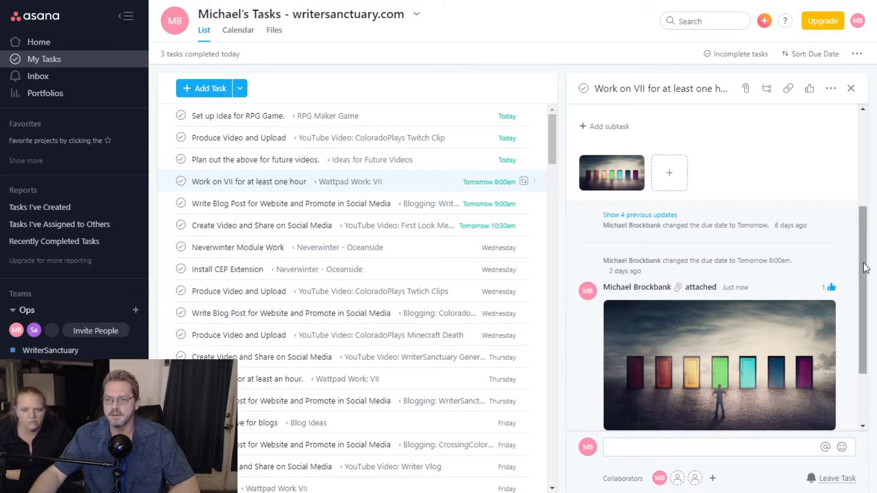
scroll(831, 258, "up", 4)
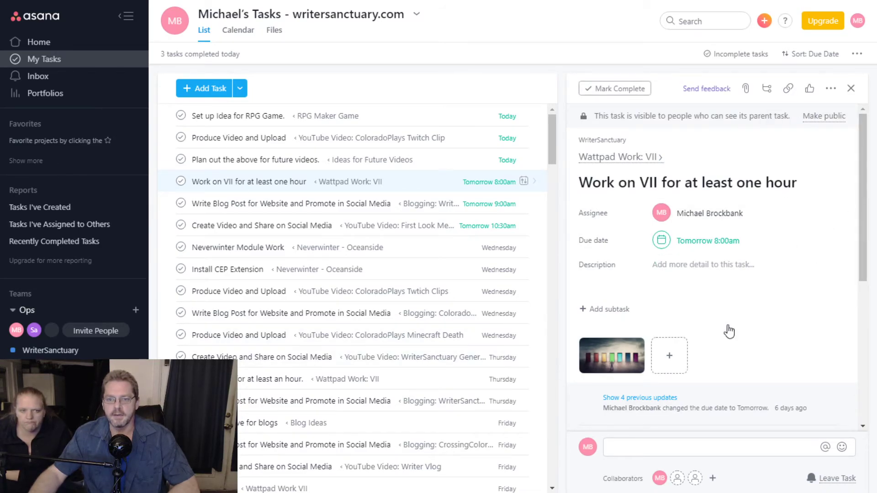
scroll(798, 199, "down", 5)
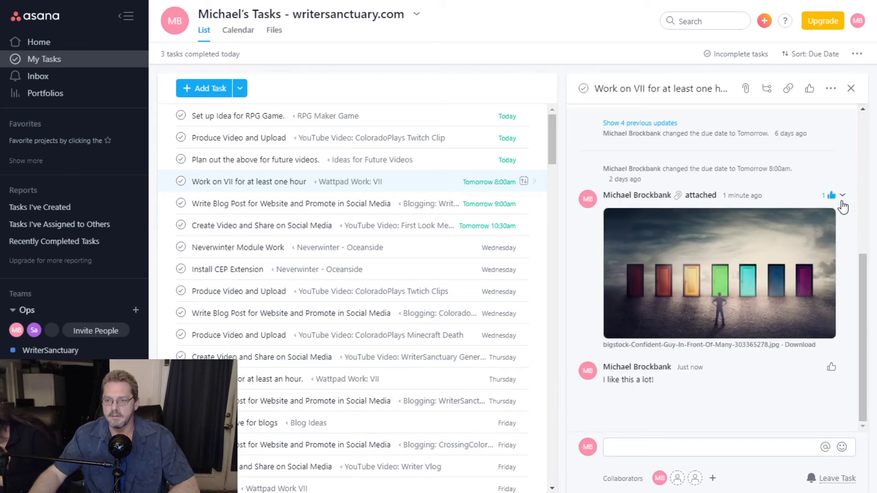
left_click(843, 195)
left_click(754, 289)
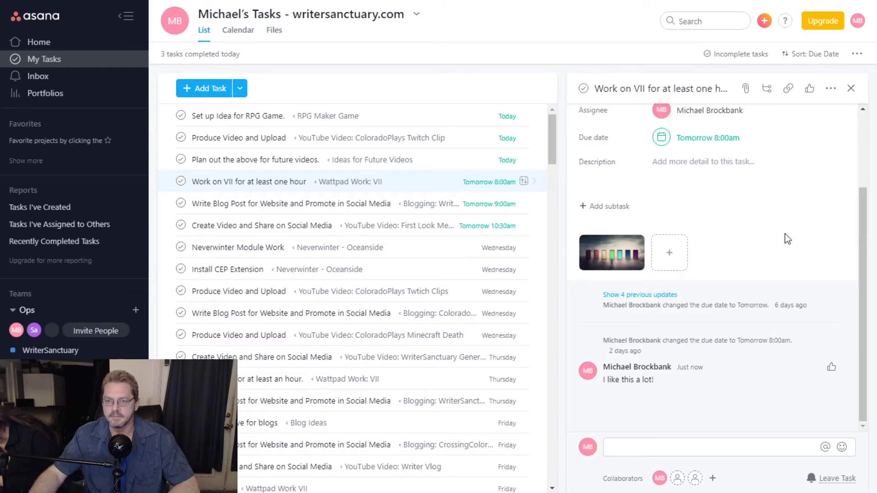
scroll(797, 265, "up", 3)
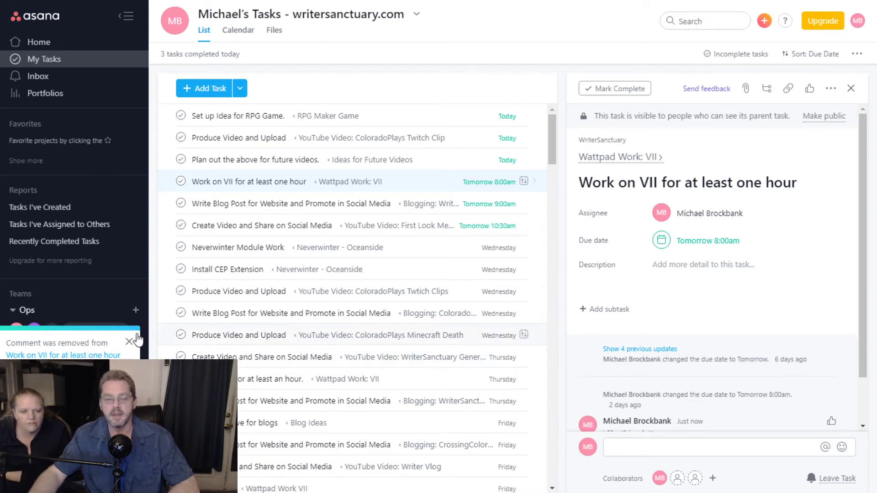
left_click(130, 343)
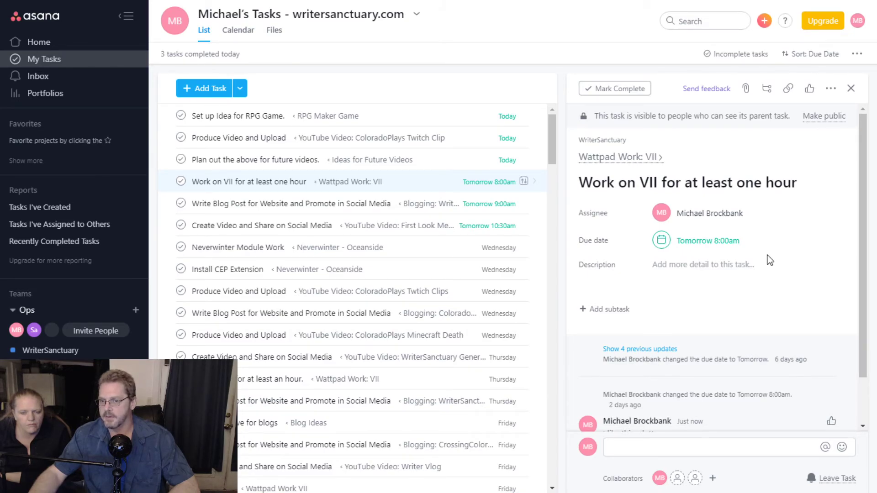
scroll(770, 259, "down", 2)
scroll(770, 260, "up", 2)
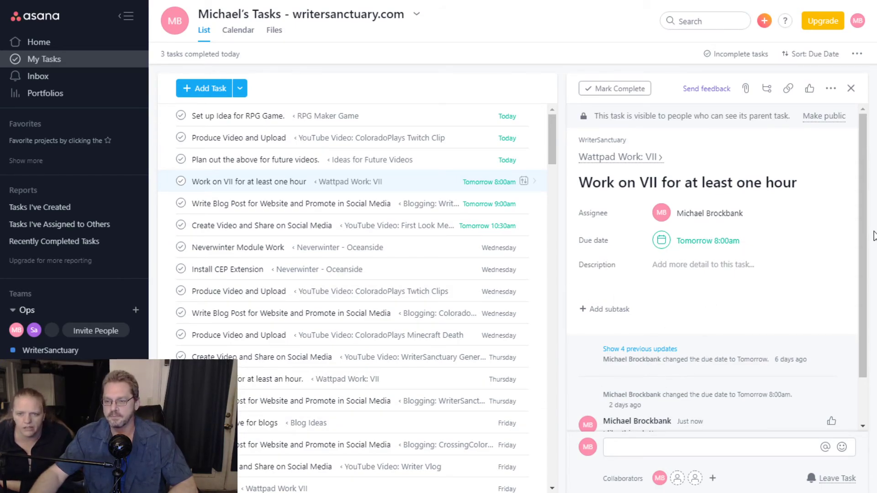
scroll(868, 243, "down", 1)
scroll(868, 243, "down", 1)
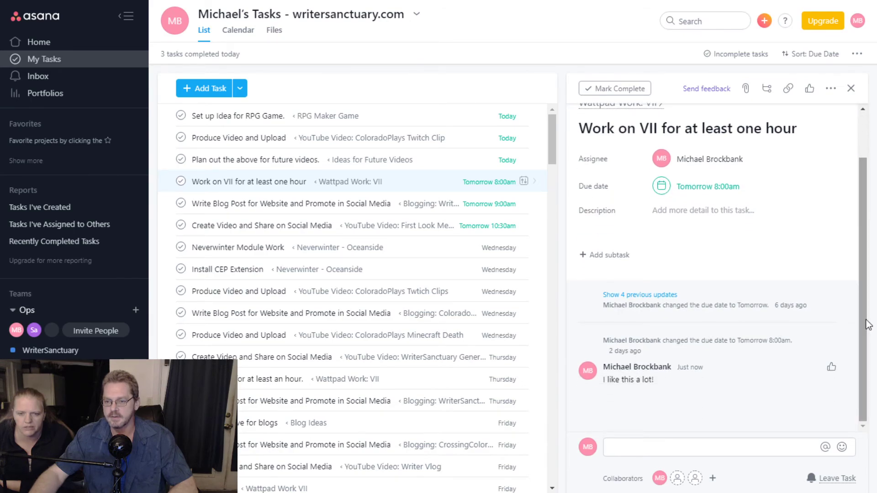
scroll(864, 326, "up", 2)
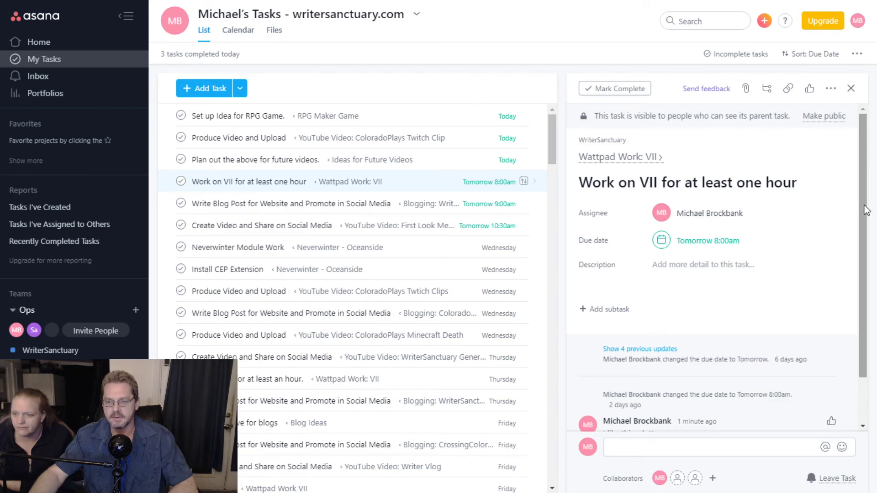
scroll(868, 210, "down", 1)
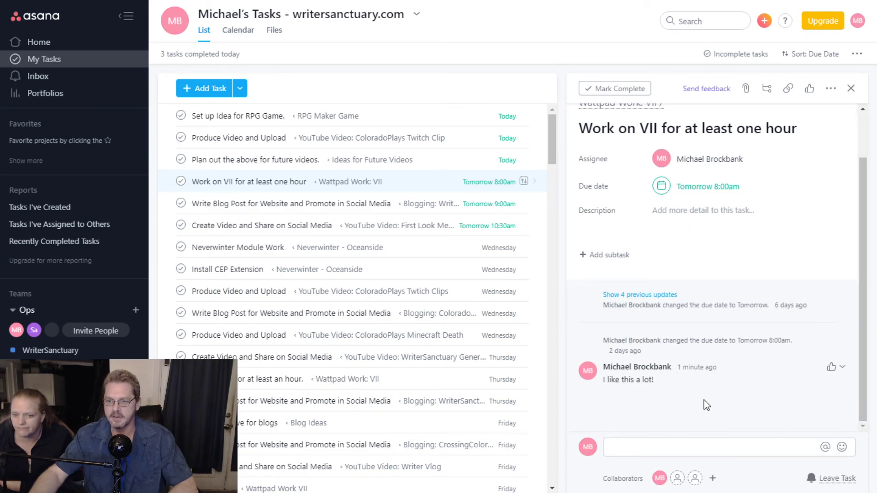
scroll(860, 251, "up", 1)
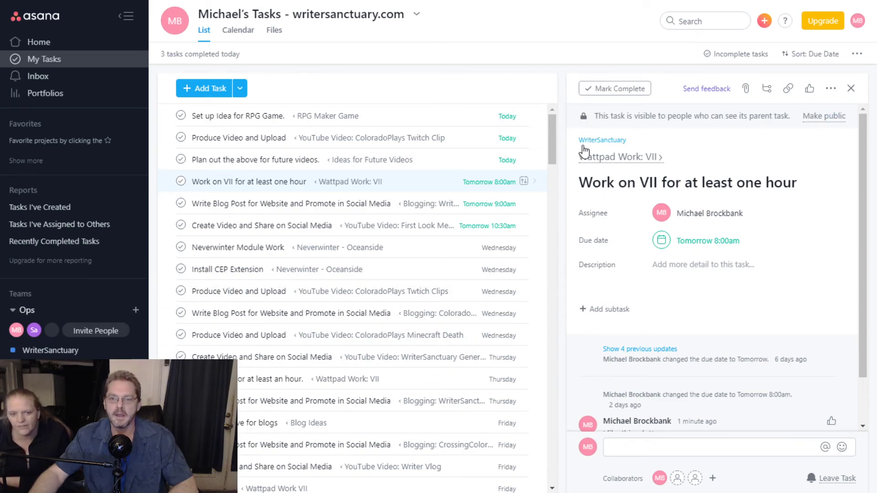
- Duplicate the parent task Wattpad Work: VII as 'Wattpad VII Duplicate' and open the copy
left_click(635, 156)
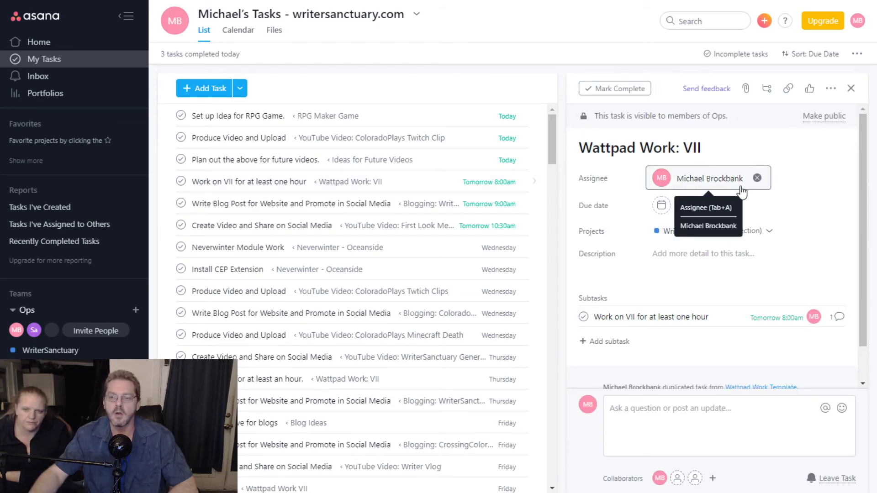
left_click(832, 90)
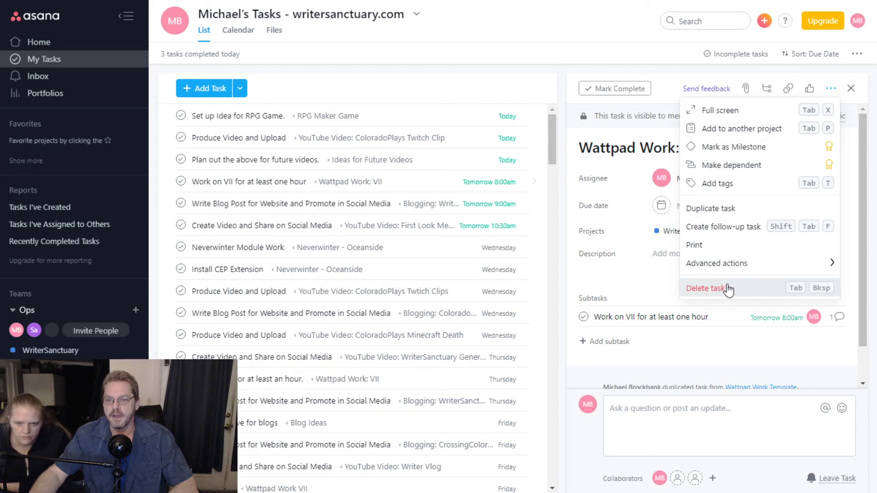
left_click(727, 210)
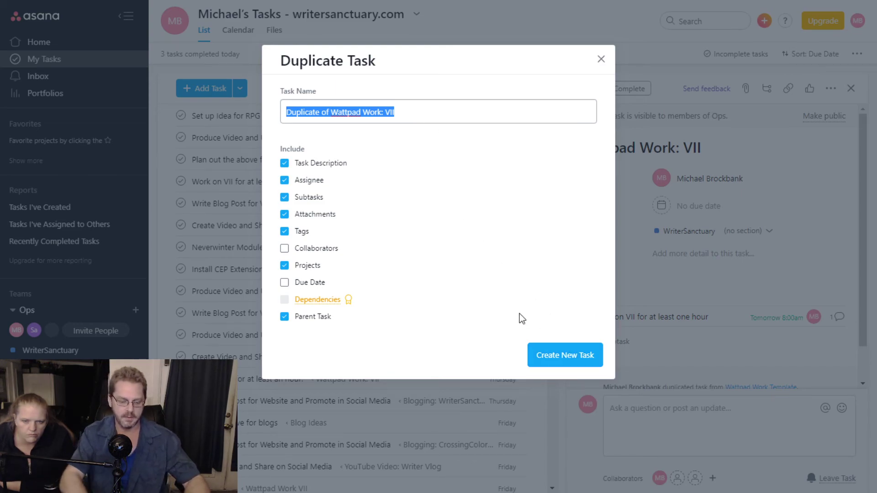
type("Wa")
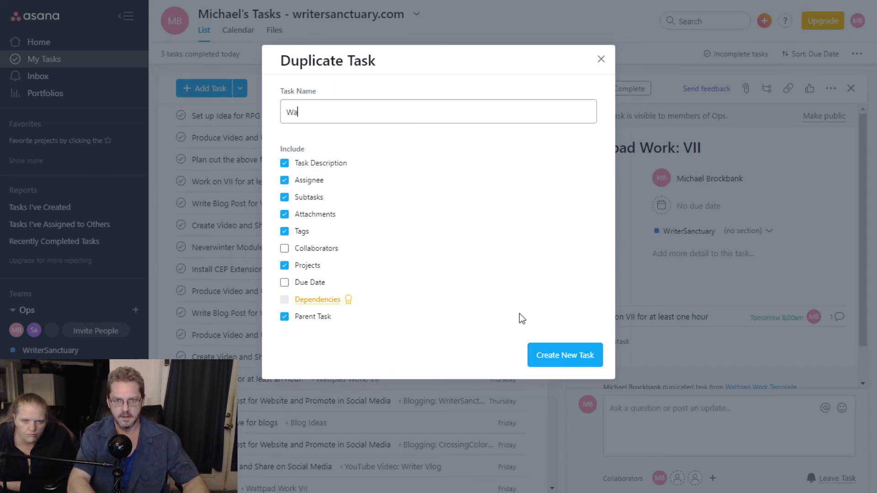
type("ttpad VII DU")
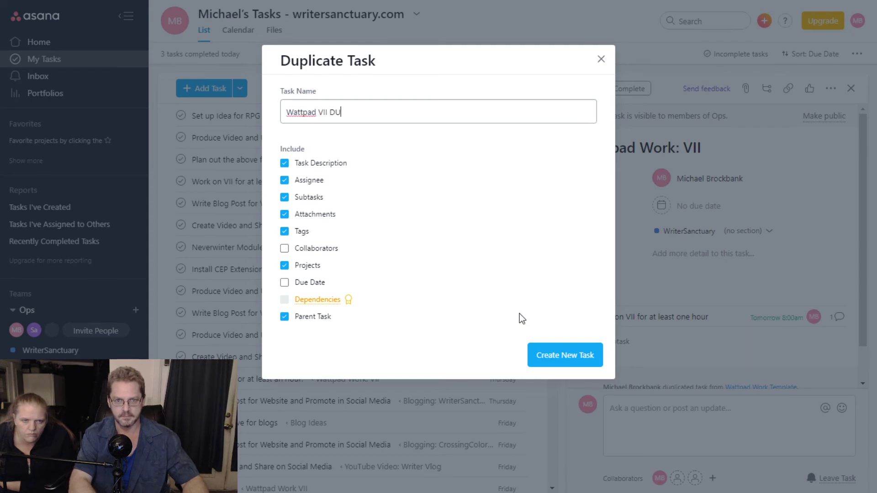
key("BackSpace")
key("BackSpace")
key("BackSpace")
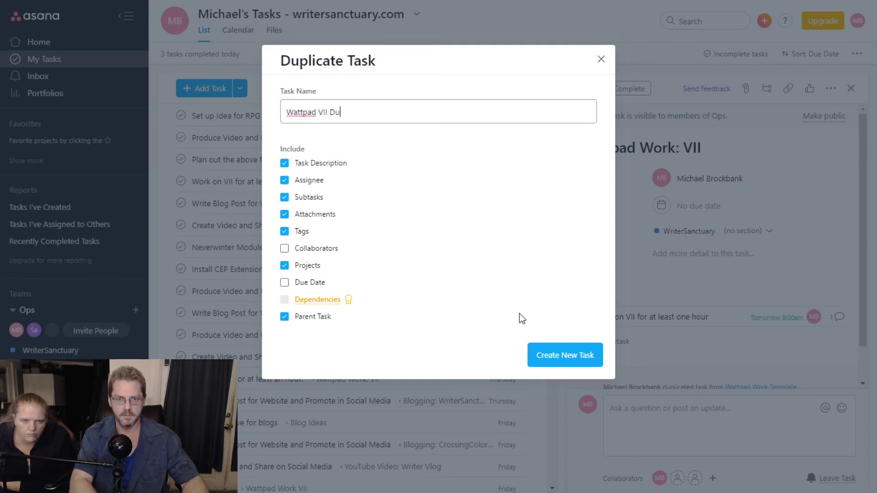
type("e")
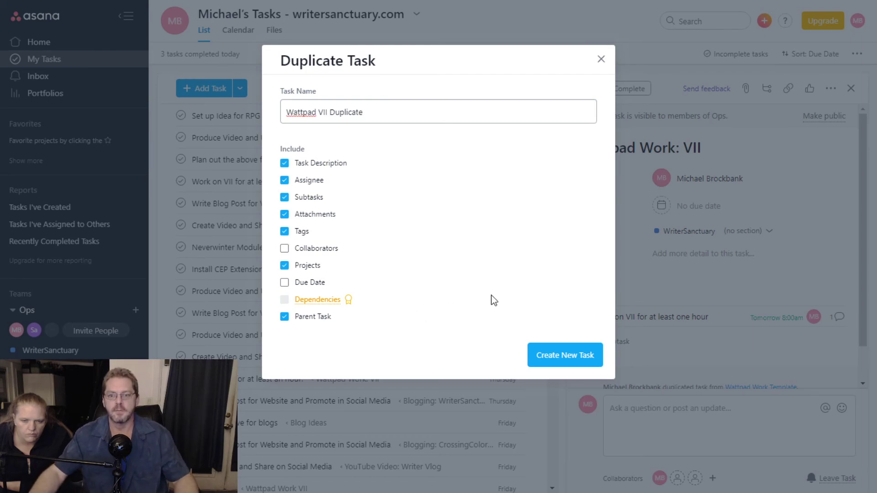
left_click(563, 355)
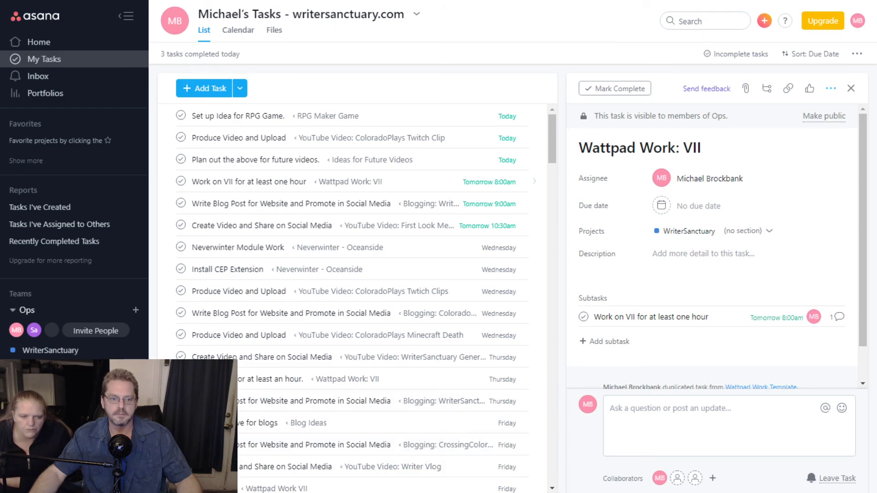
left_click(73, 470)
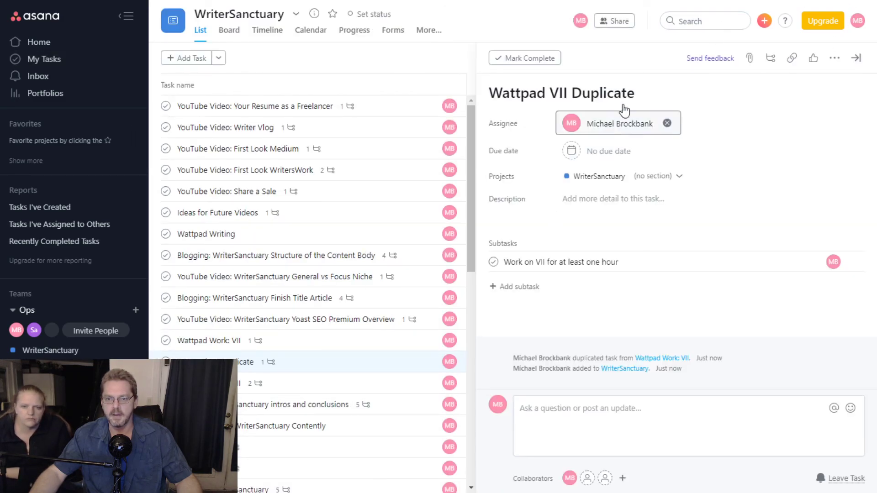
- Rename the duplicate task to 'Wattpad VII' by removing 'Duplicate' from its title
left_click(659, 92)
left_click_drag(577, 93, 711, 87)
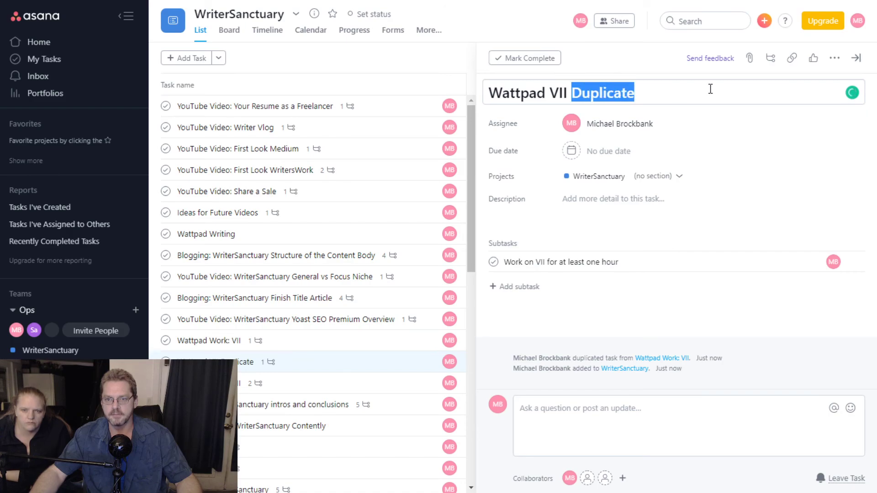
key("BackSpace")
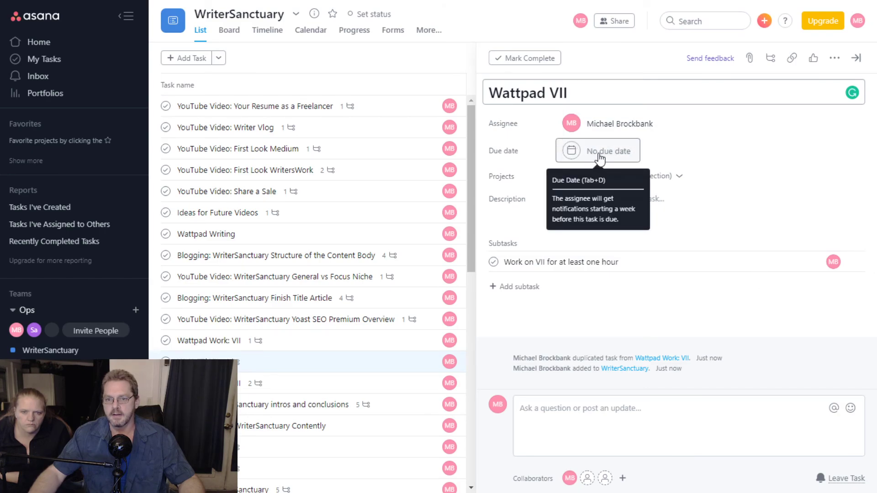
- Set the subtask's due date to Dec 20, then go back to My Tasks
left_click(816, 263)
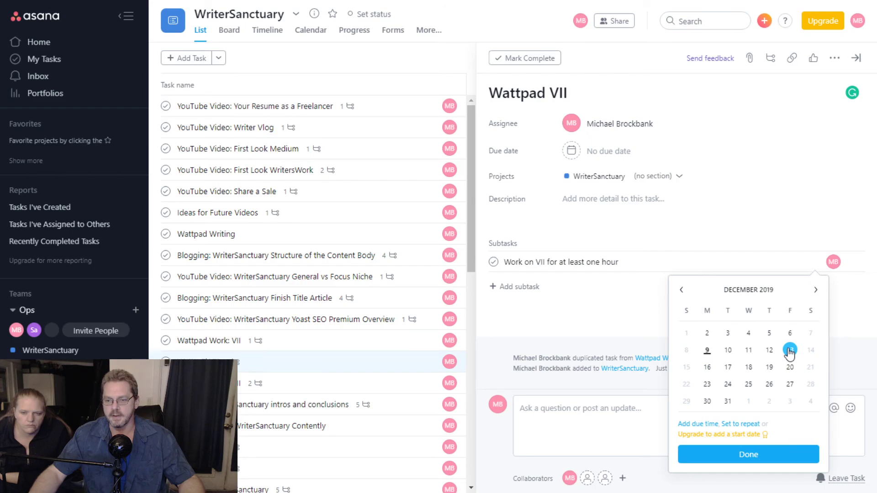
left_click(790, 367)
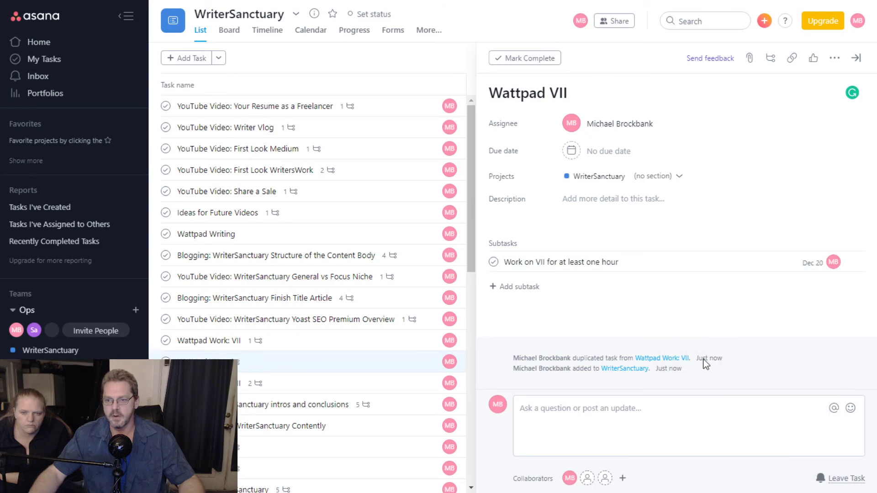
scroll(405, 284, "down", 10)
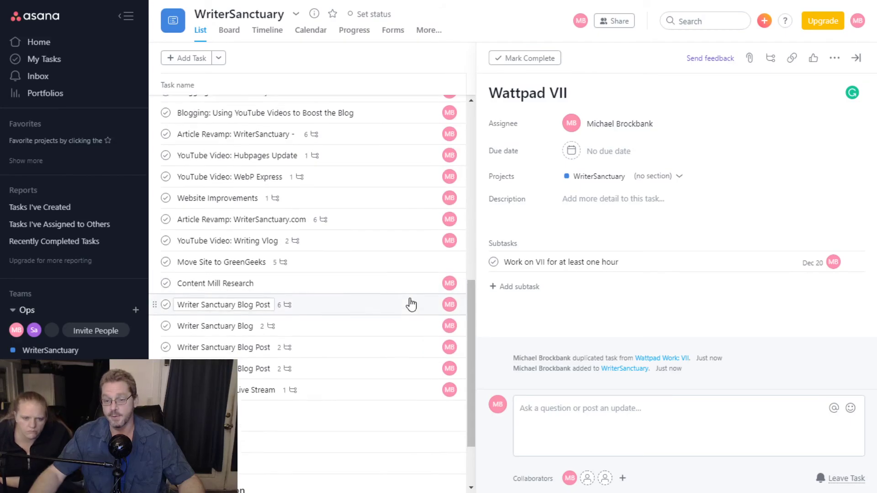
scroll(408, 295, "up", 8)
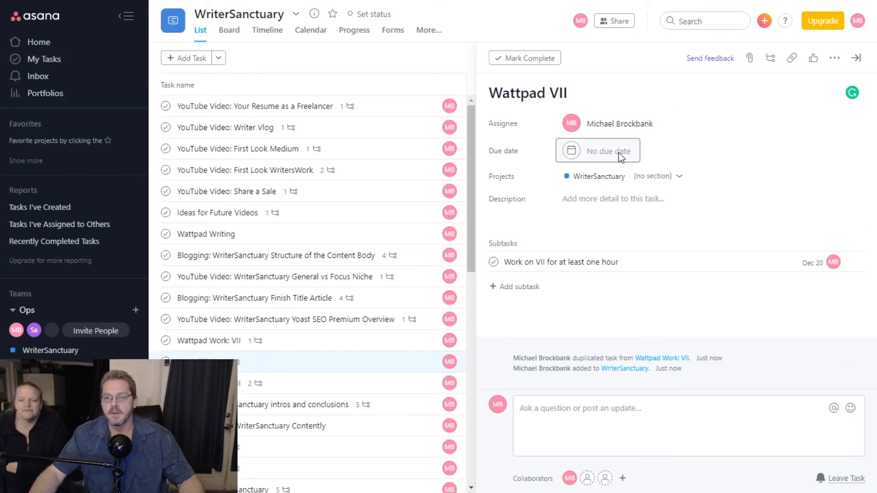
left_click(47, 46)
left_click(51, 60)
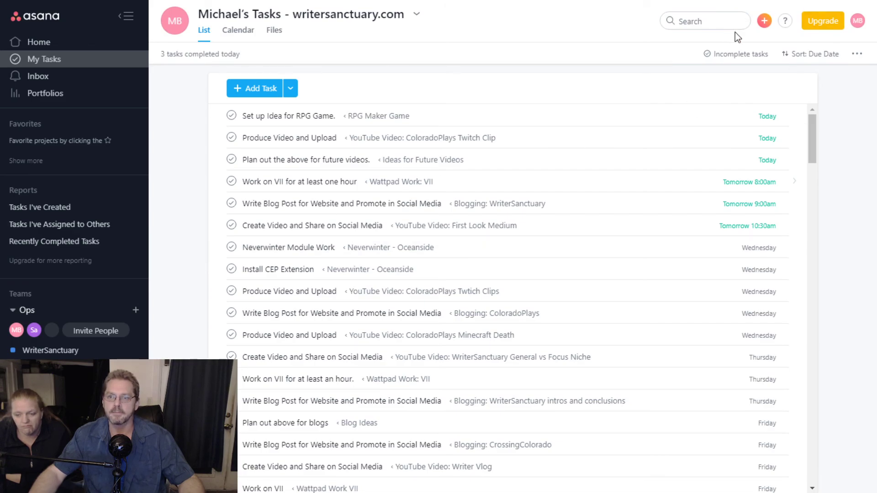
left_click(765, 22)
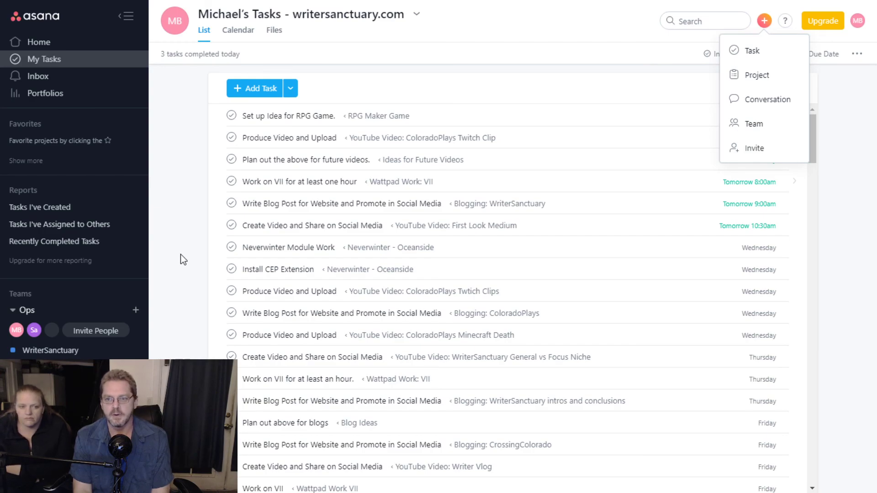
left_click(602, 6)
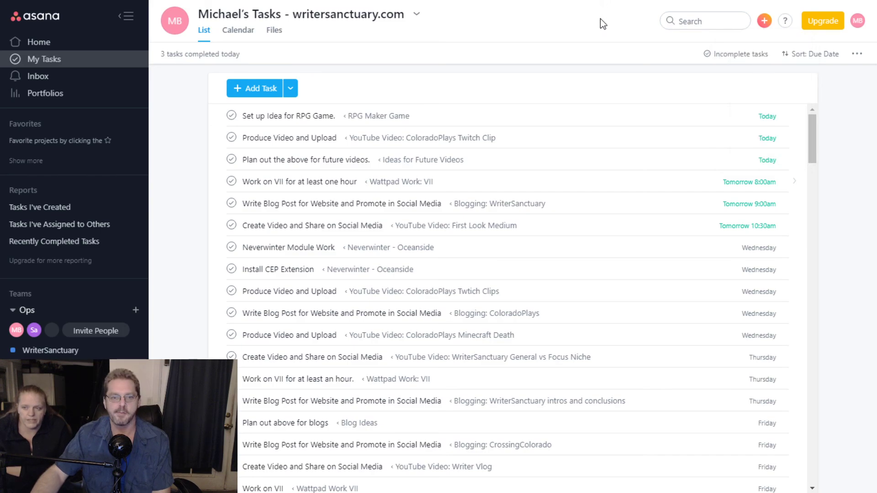